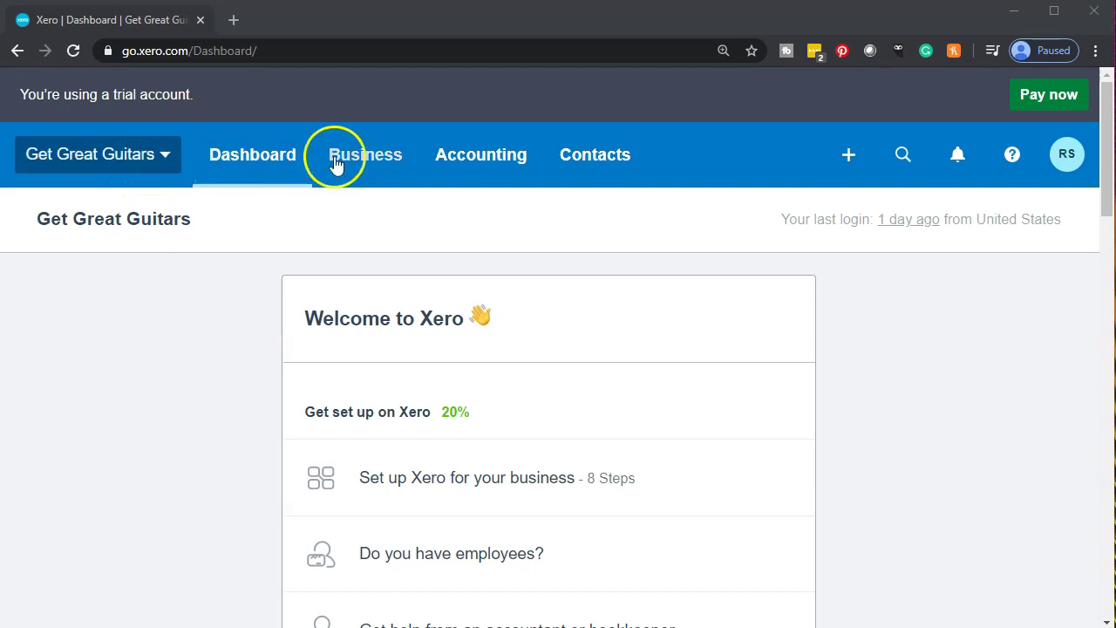
# Open the Balance Sheet report for Get Great Guitars from the accounting reports
pyautogui.click(450, 155)
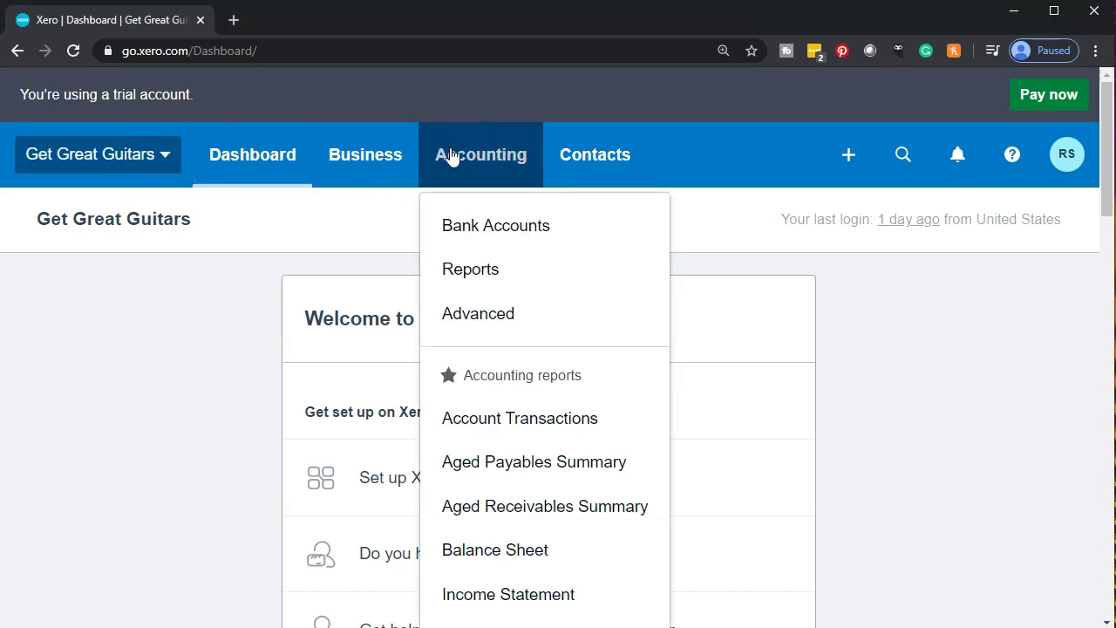
pyautogui.click(517, 554)
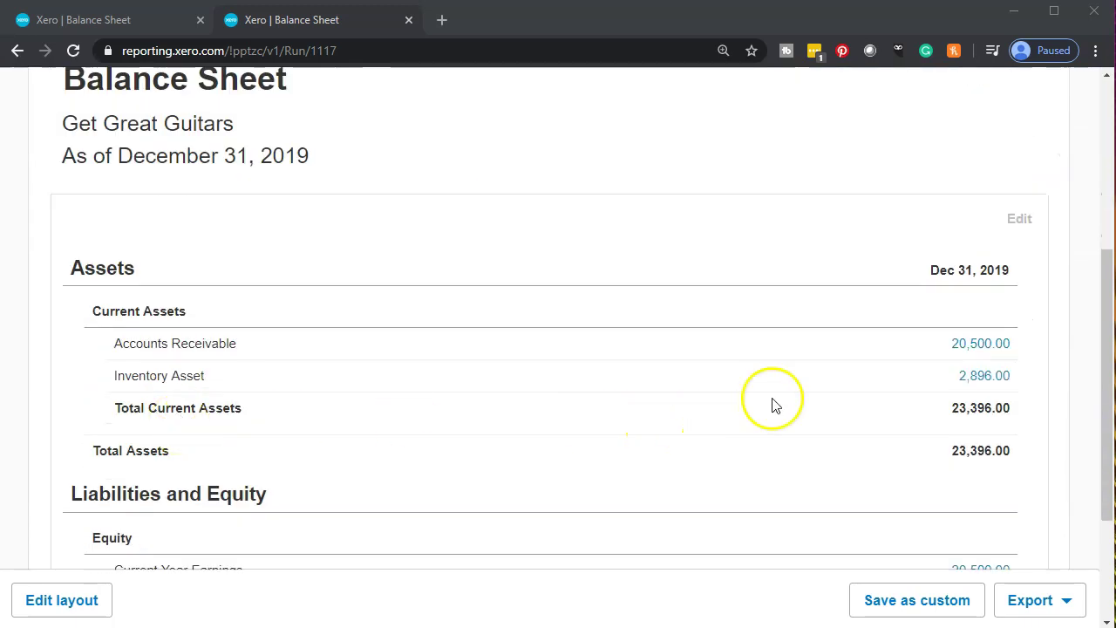
# Switch to Acrobat Reader, review the assets and accounts payable in the Beginning Balances 12.31.19 PDF, and return to Xero in Chrome
pyautogui.hotkey('alt', 'Tab')
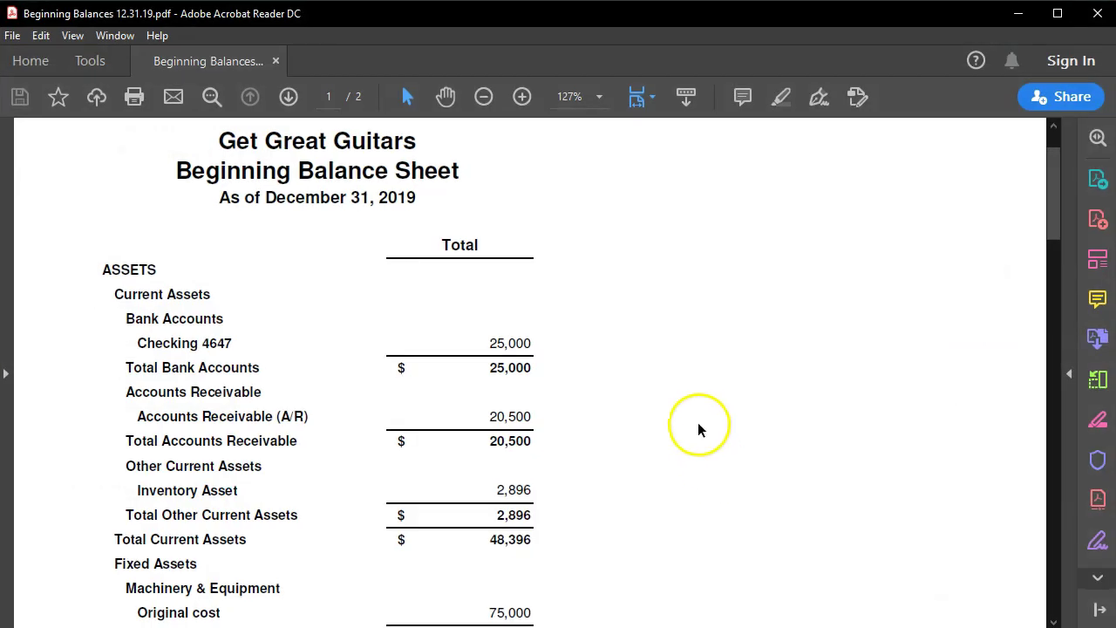
pyautogui.scroll(-1, 660, 416)
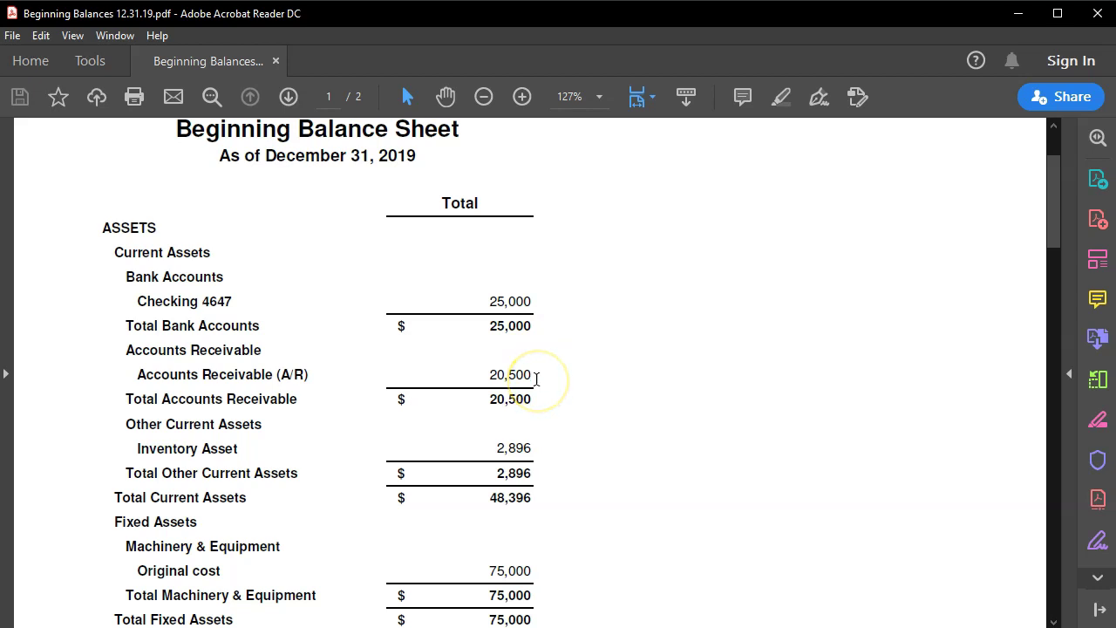
pyautogui.scroll(-6, 529, 445)
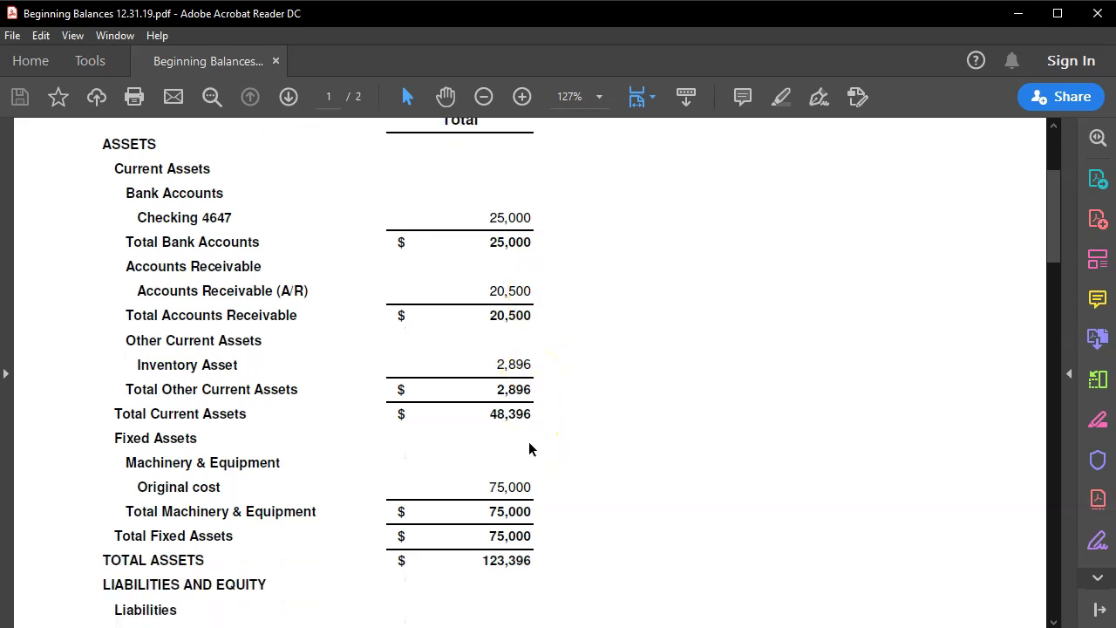
pyautogui.scroll(-2, 530, 449)
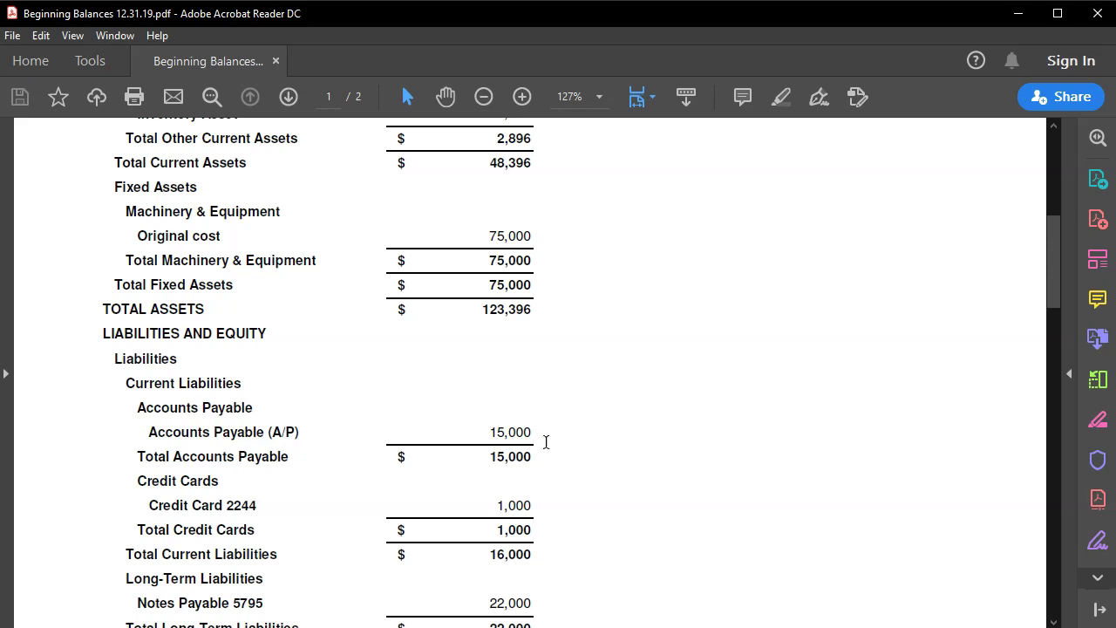
pyautogui.scroll(5, 546, 442)
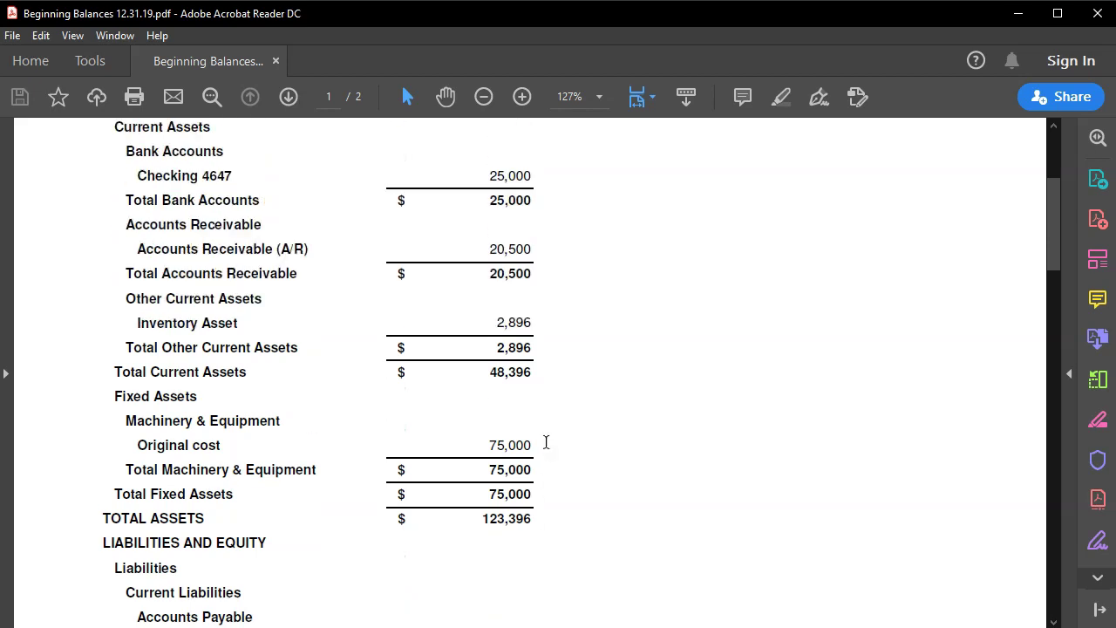
pyautogui.click(540, 382)
pyautogui.scroll(-6, 534, 253)
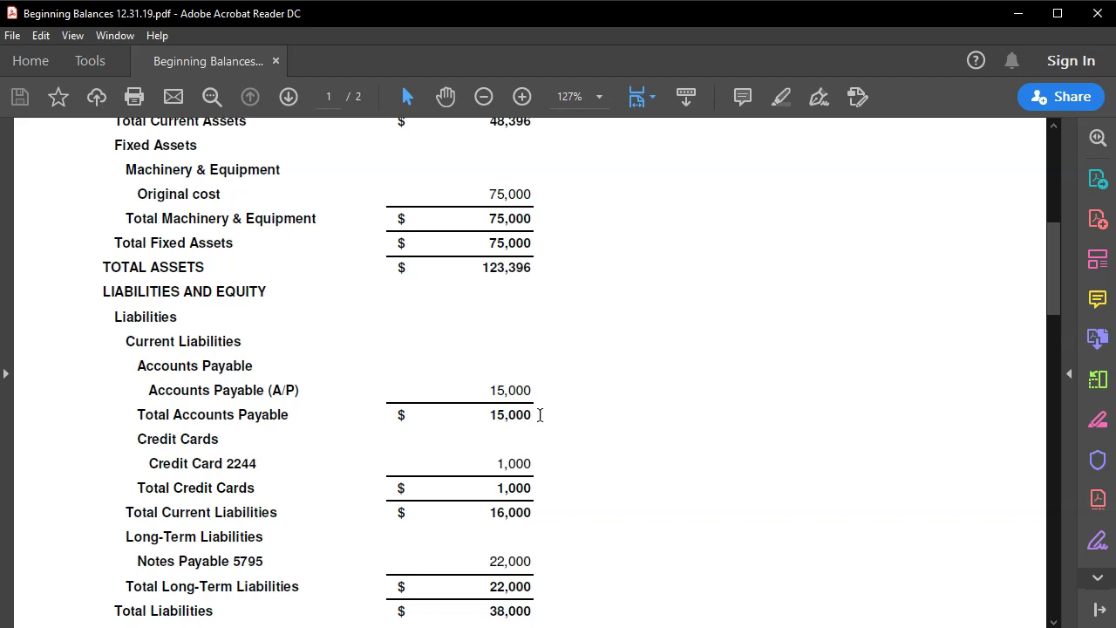
pyautogui.click(1015, 15)
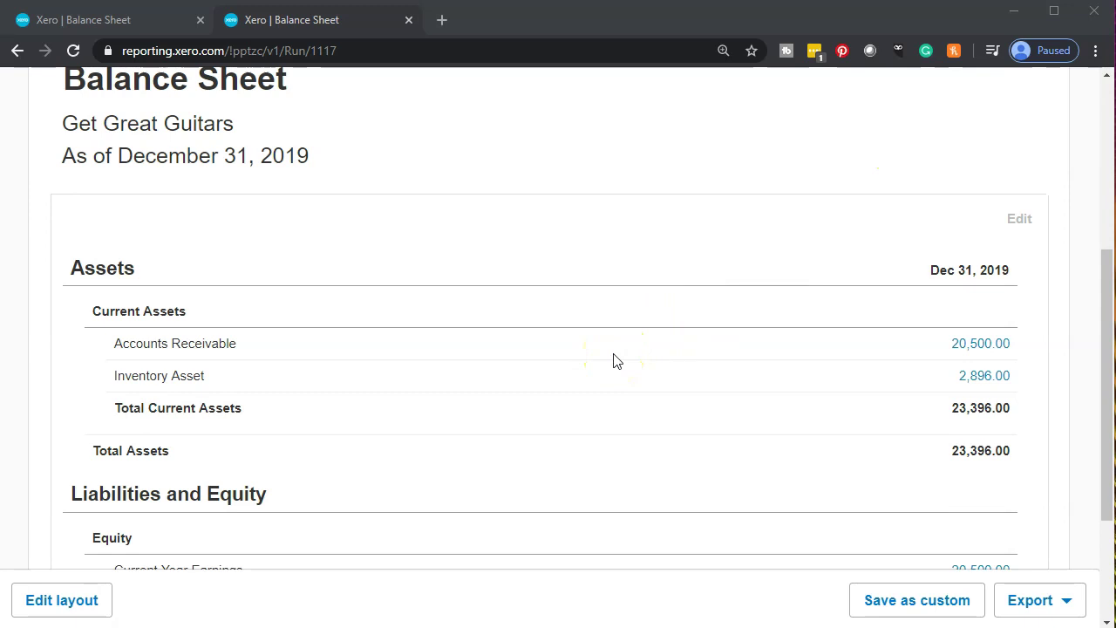
# Return to the first Xero browser tab and open the list of all contacts
pyautogui.click(137, 25)
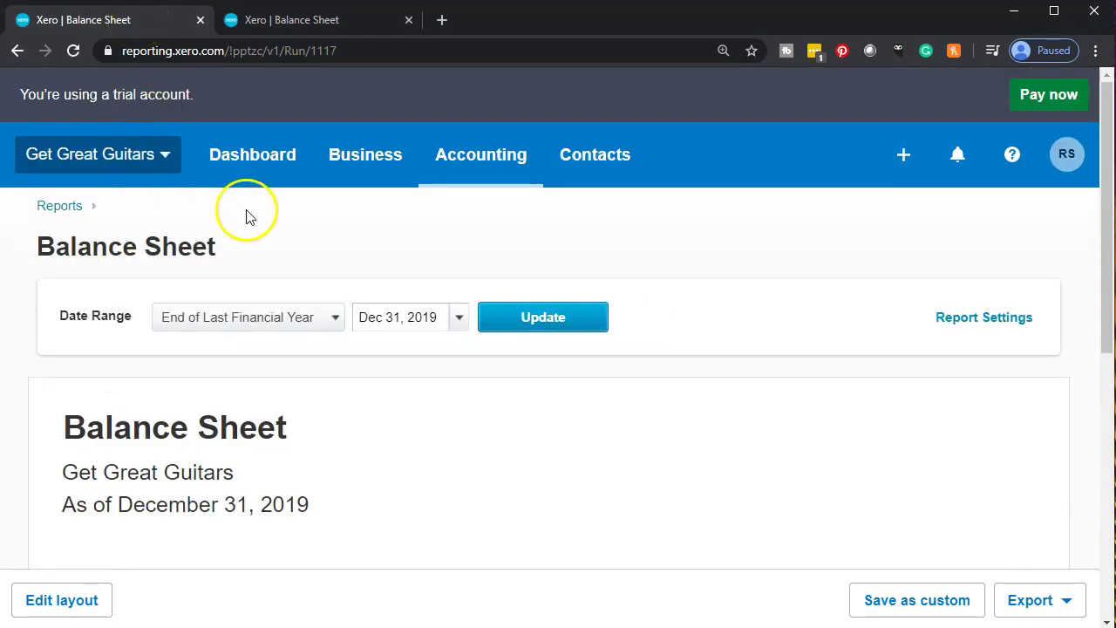
pyautogui.click(615, 160)
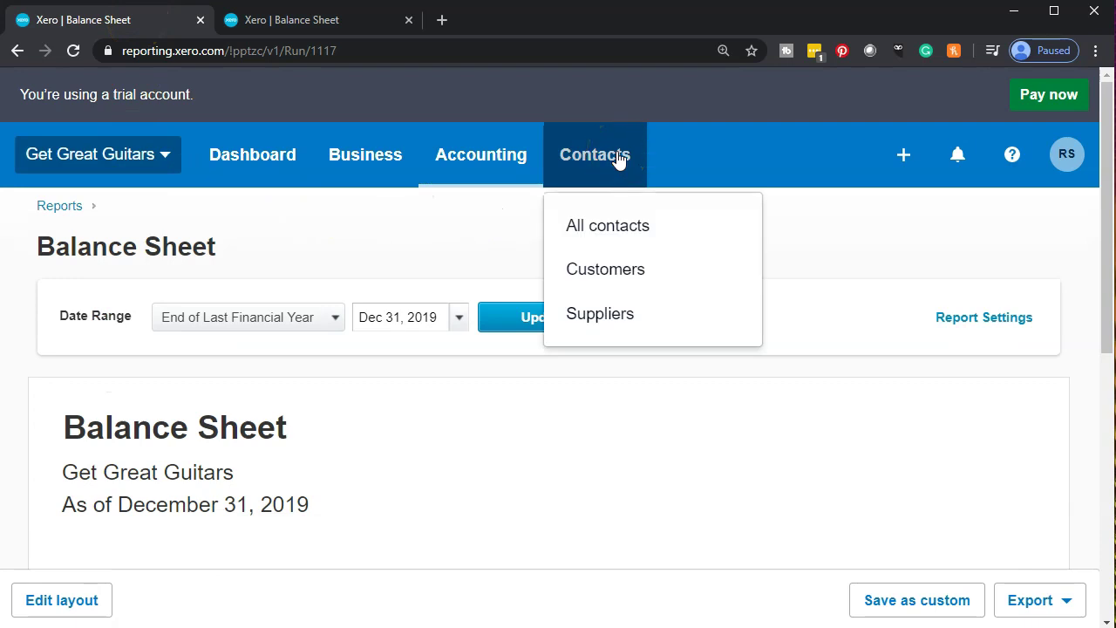
pyautogui.click(625, 224)
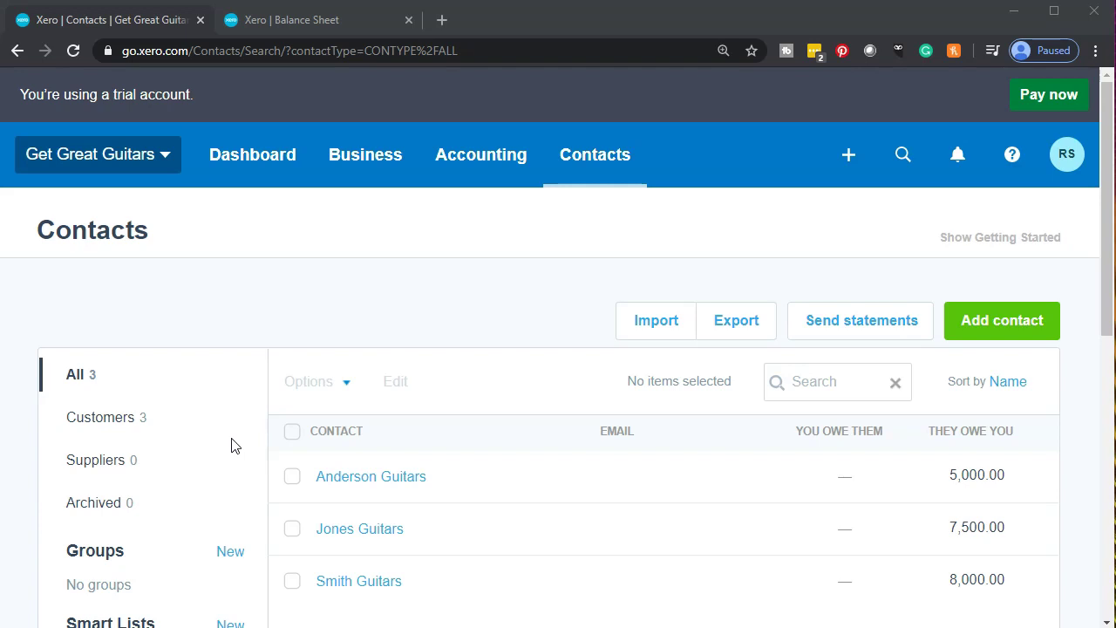
# Start a new contact and enter Epiphone as the contact name
pyautogui.click(994, 332)
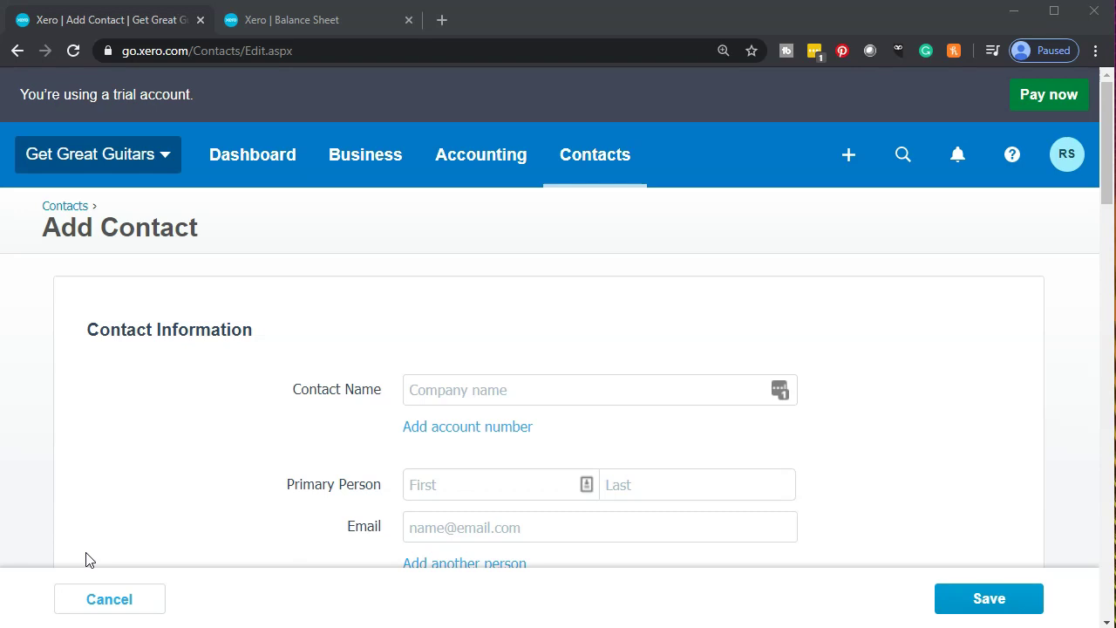
pyautogui.click(448, 393)
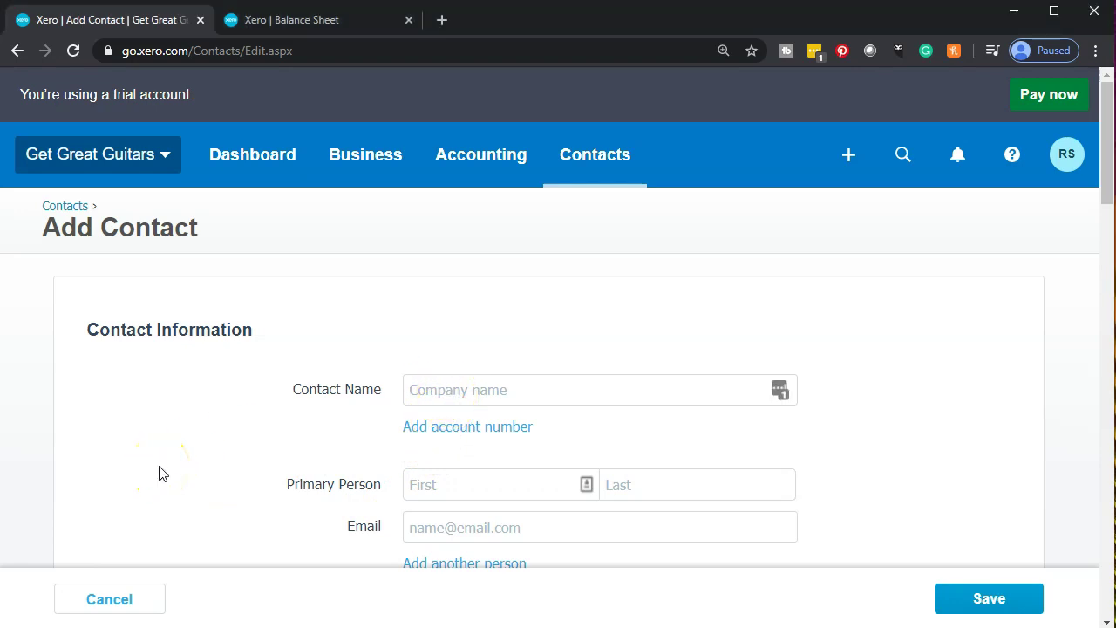
pyautogui.write('I')
pyautogui.press('BackSpace')
pyautogui.write('Epiphone')
pyautogui.press('Tab')
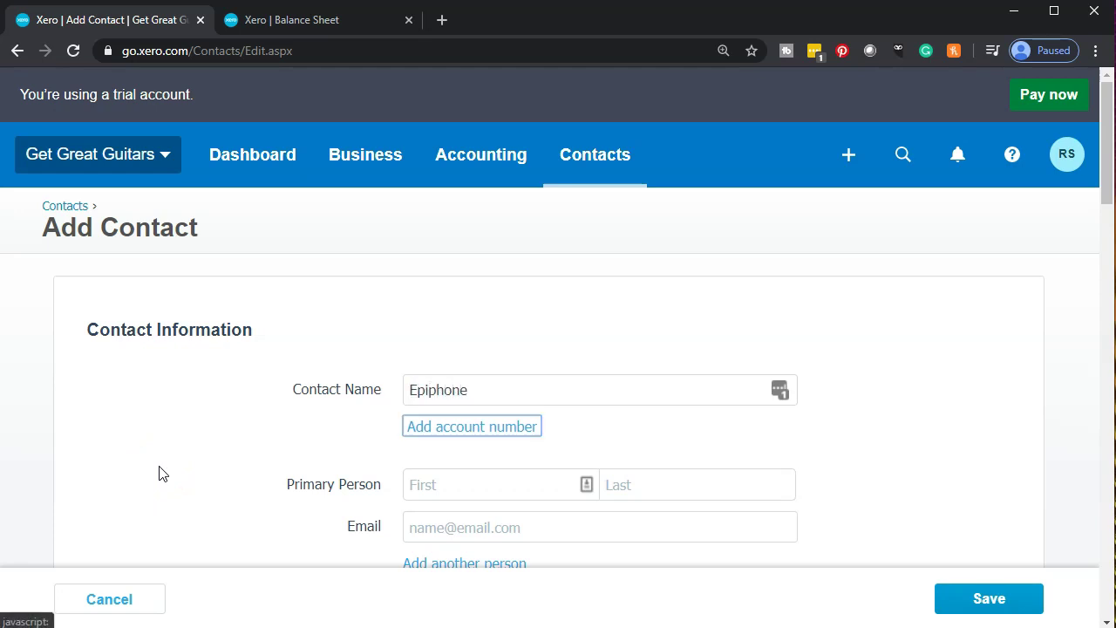
# Examine the remaining new-contact fields, from primary person, phone and addresses through the financial details, due dates and network key
pyautogui.scroll(-1, 159, 473)
pyautogui.scroll(-2, 159, 474)
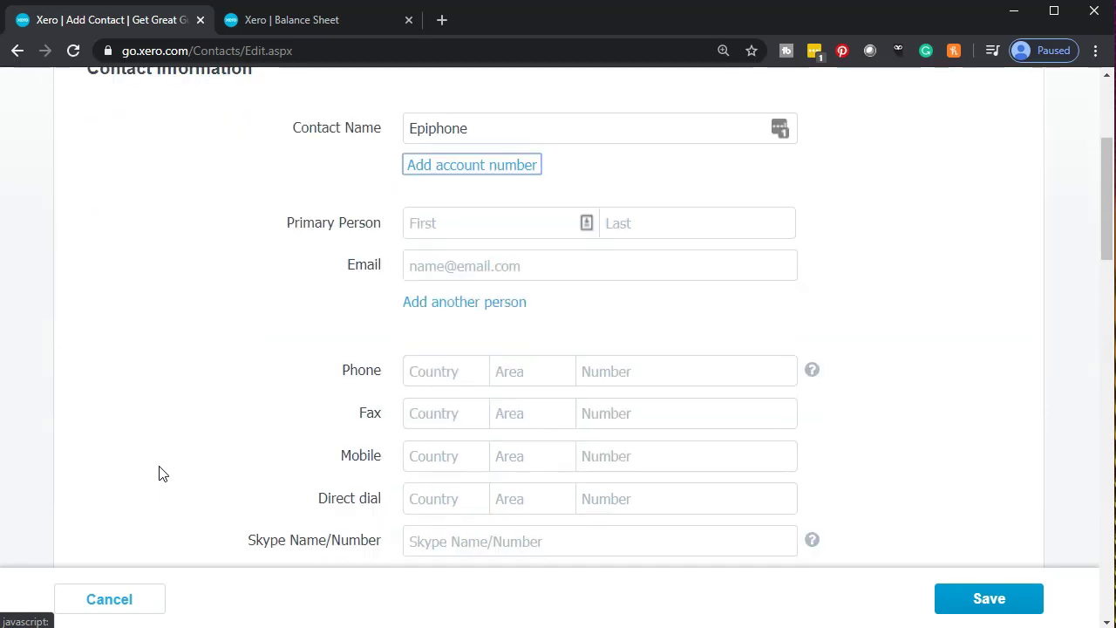
pyautogui.press('Tab')
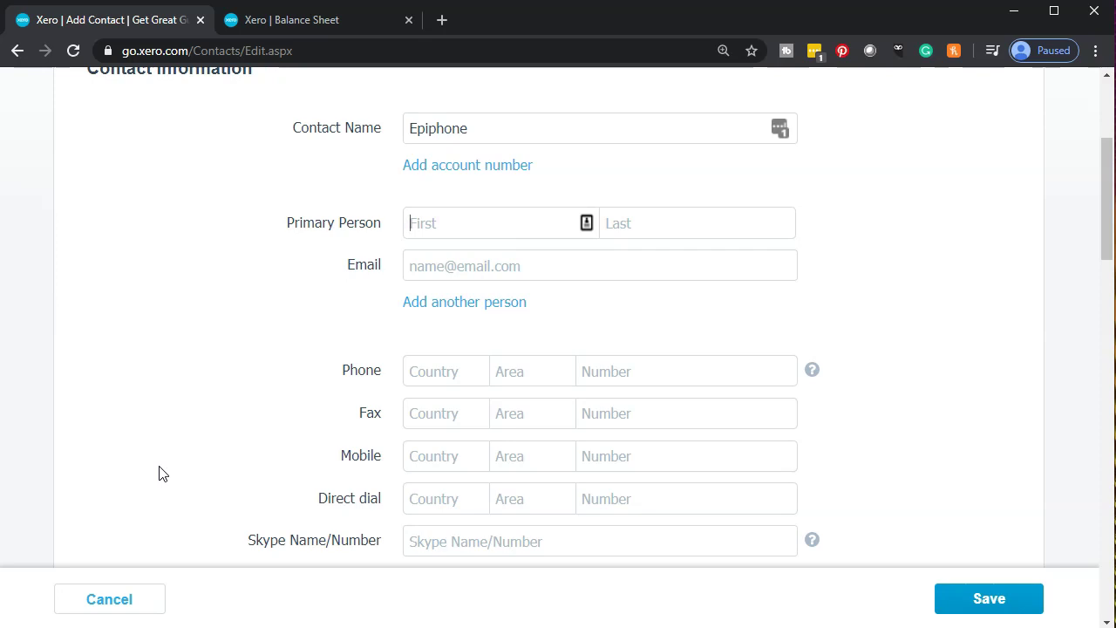
pyautogui.press('Tab')
pyautogui.press('Tab')
pyautogui.press('Tab')
pyautogui.scroll(-2, 159, 473)
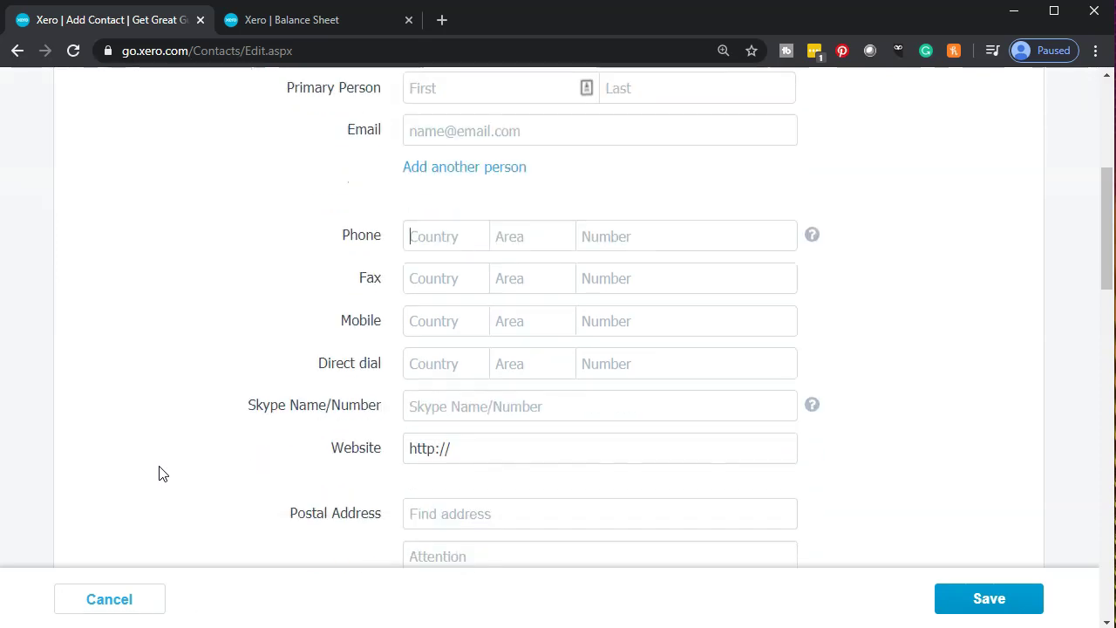
pyautogui.scroll(-2, 160, 474)
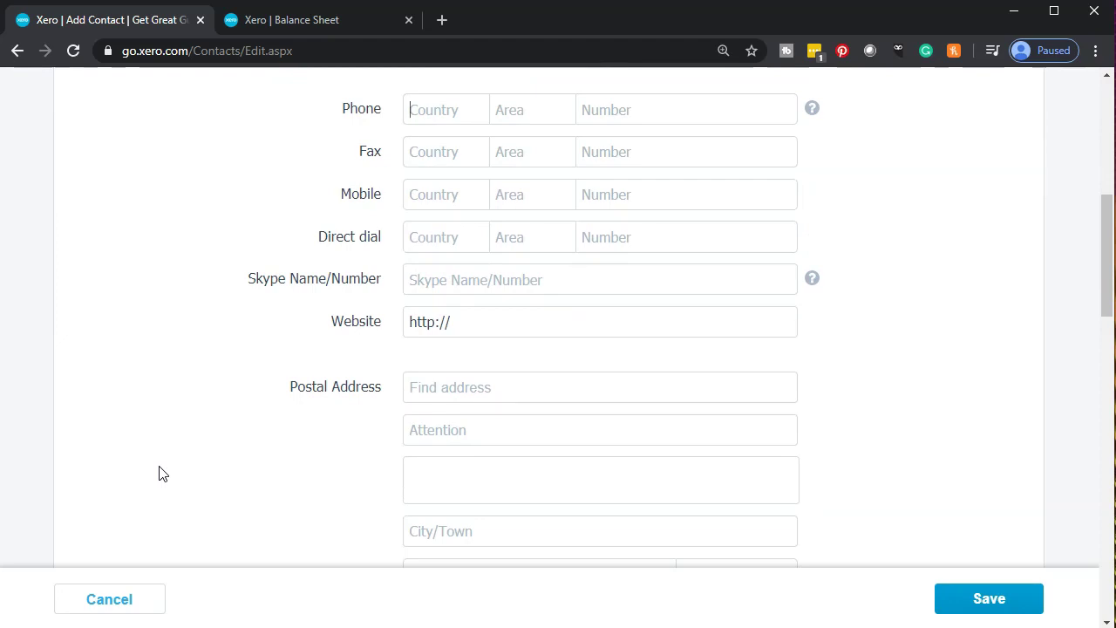
pyautogui.click(279, 351)
pyautogui.scroll(-4, 279, 353)
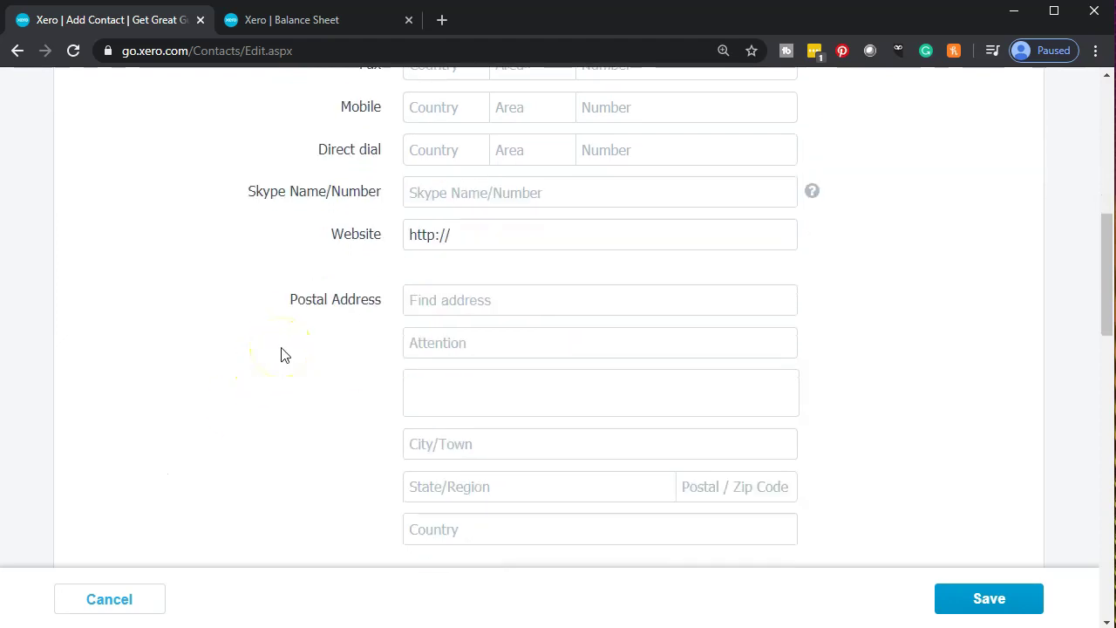
pyautogui.scroll(-1, 194, 446)
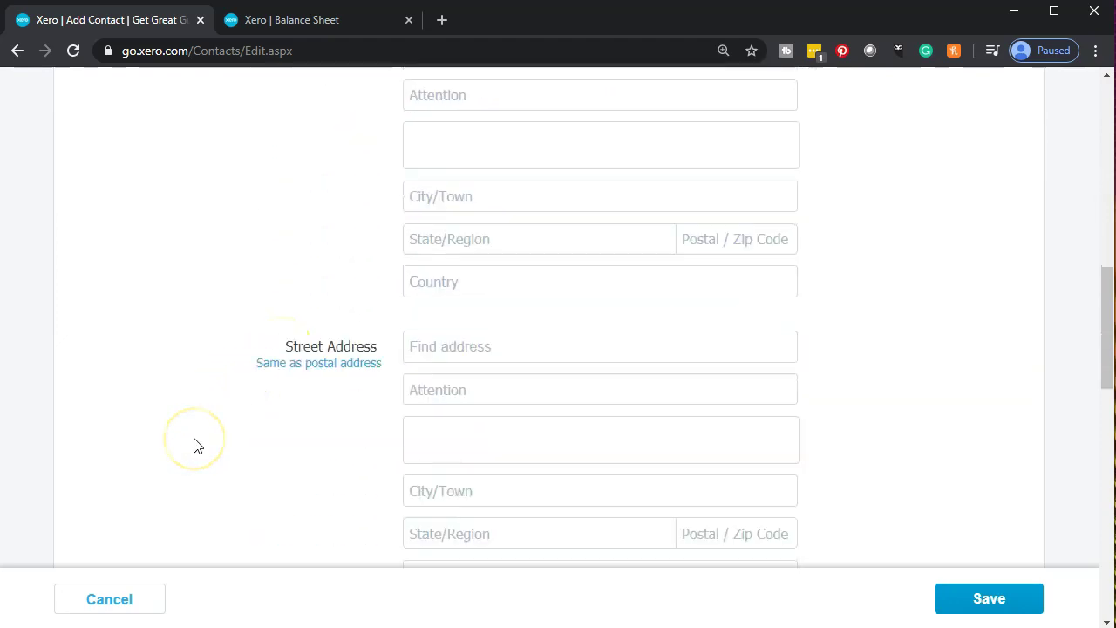
pyautogui.scroll(-1, 194, 446)
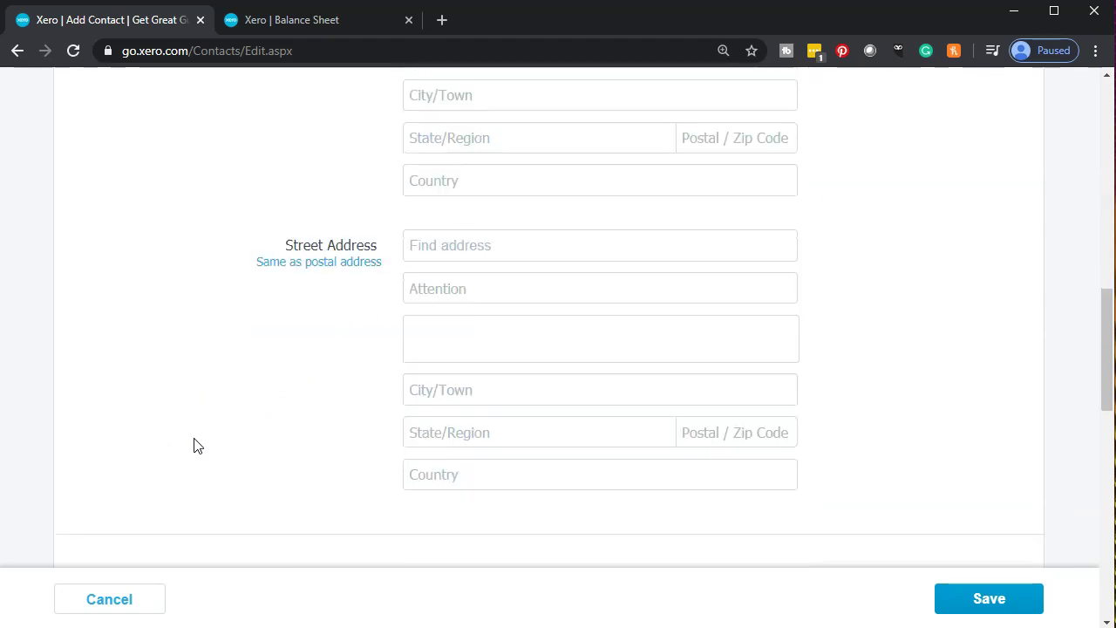
pyautogui.scroll(-4, 195, 445)
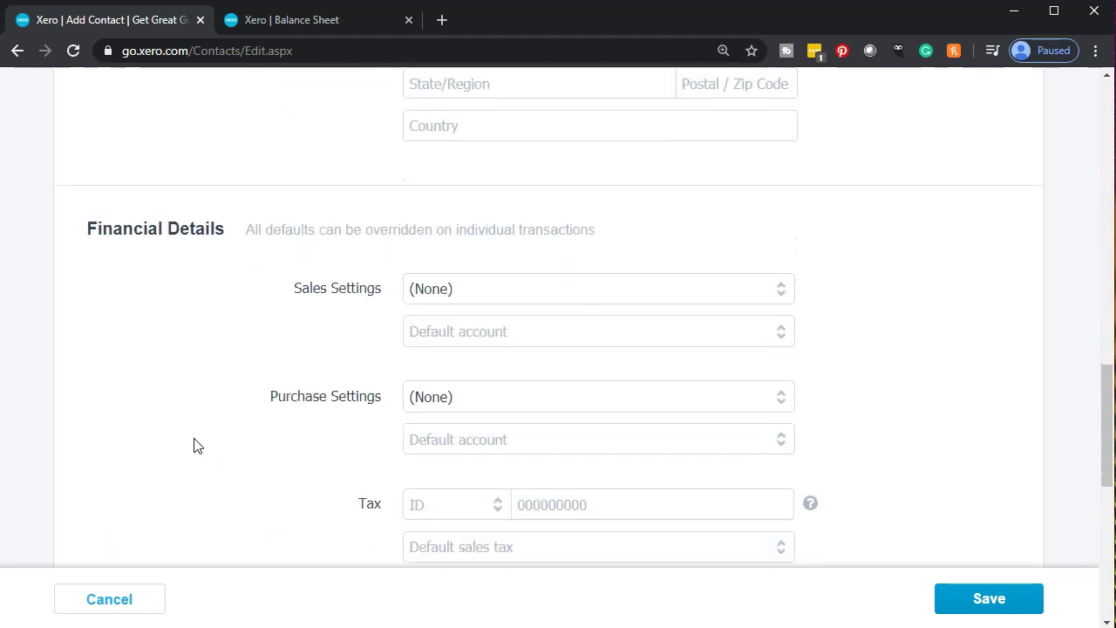
pyautogui.scroll(-1, 194, 445)
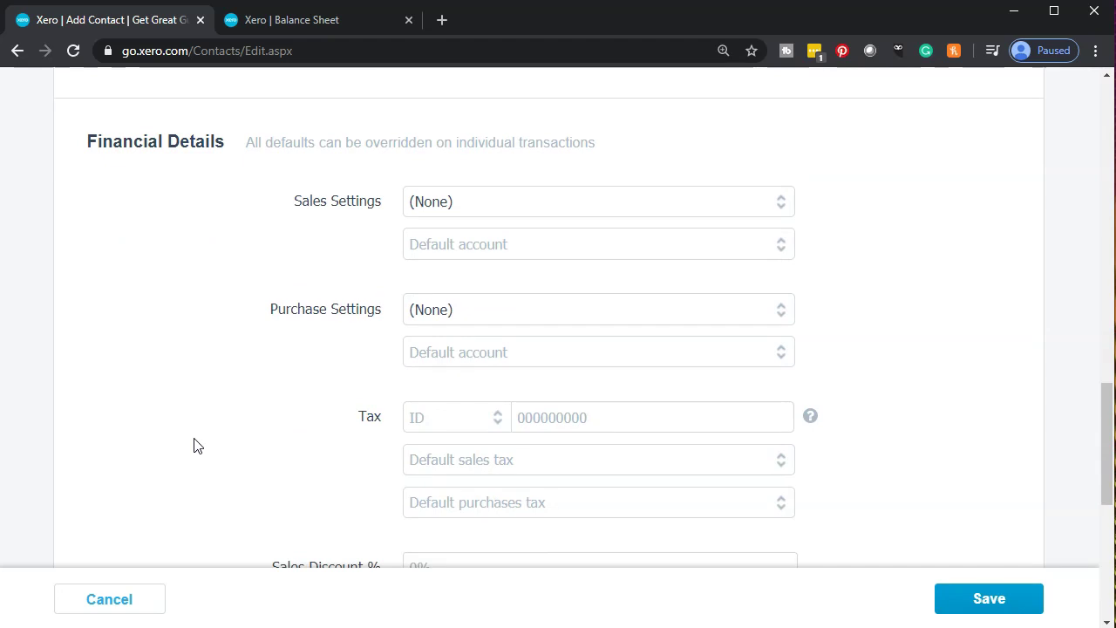
pyautogui.scroll(-2, 194, 445)
pyautogui.scroll(-3, 194, 445)
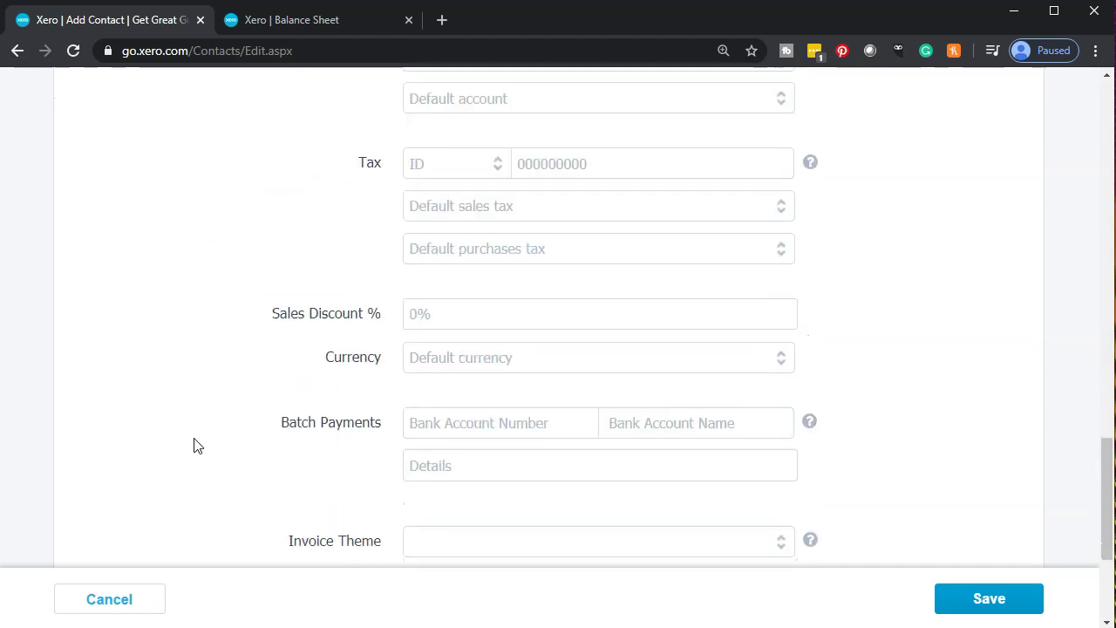
pyautogui.scroll(-1, 194, 445)
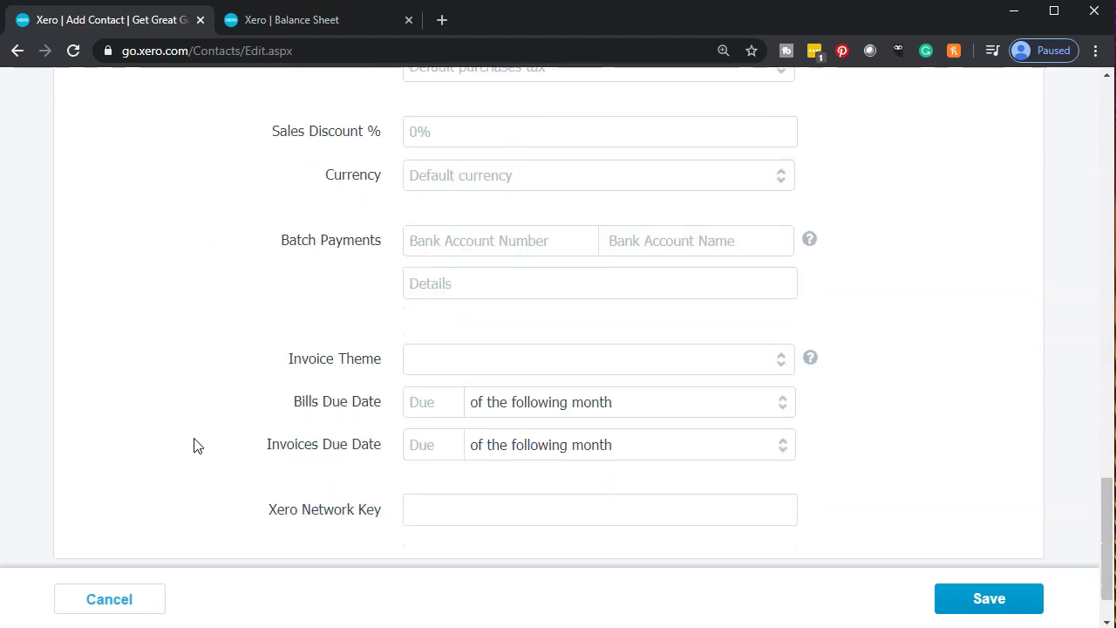
pyautogui.scroll(-1, 194, 445)
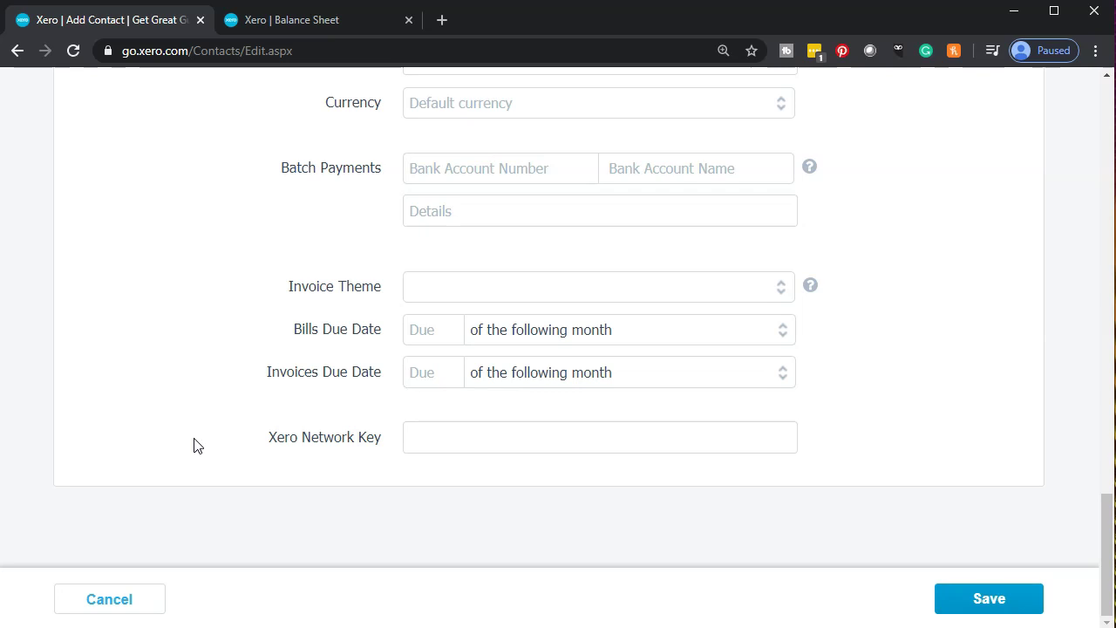
pyautogui.scroll(15, 195, 445)
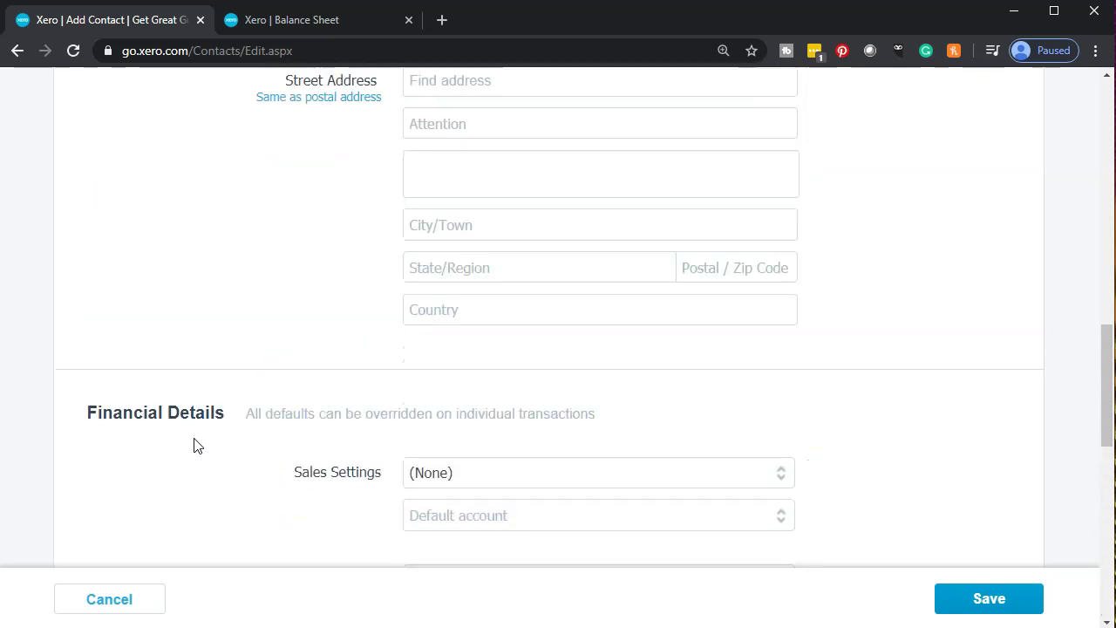
pyautogui.scroll(4, 194, 445)
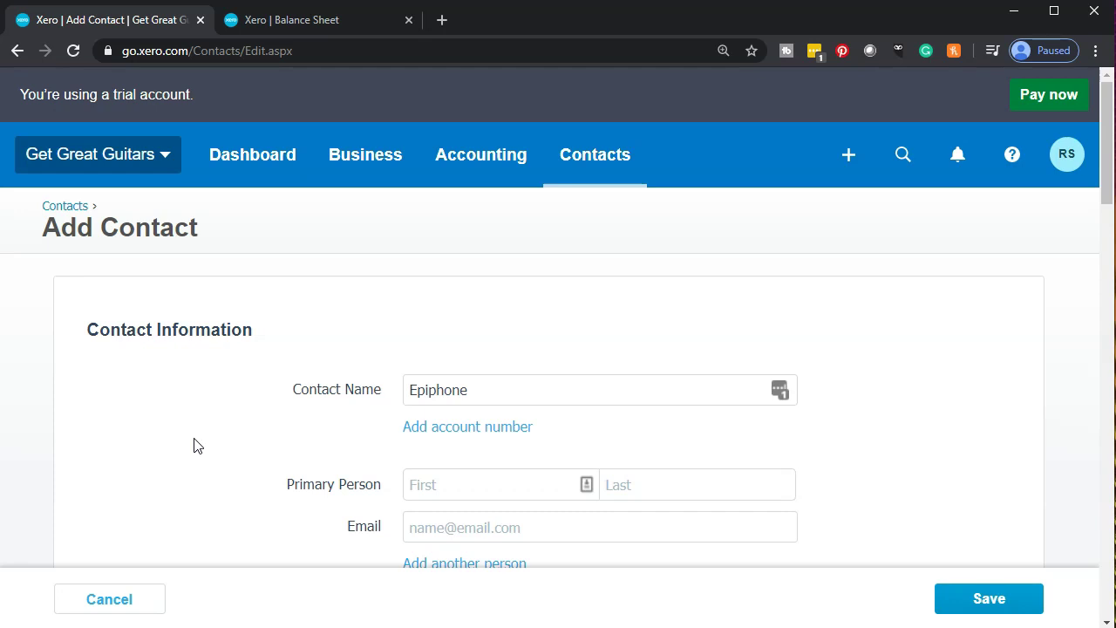
# Save the Epiphone contact and show it in the list of all contacts
pyautogui.click(988, 600)
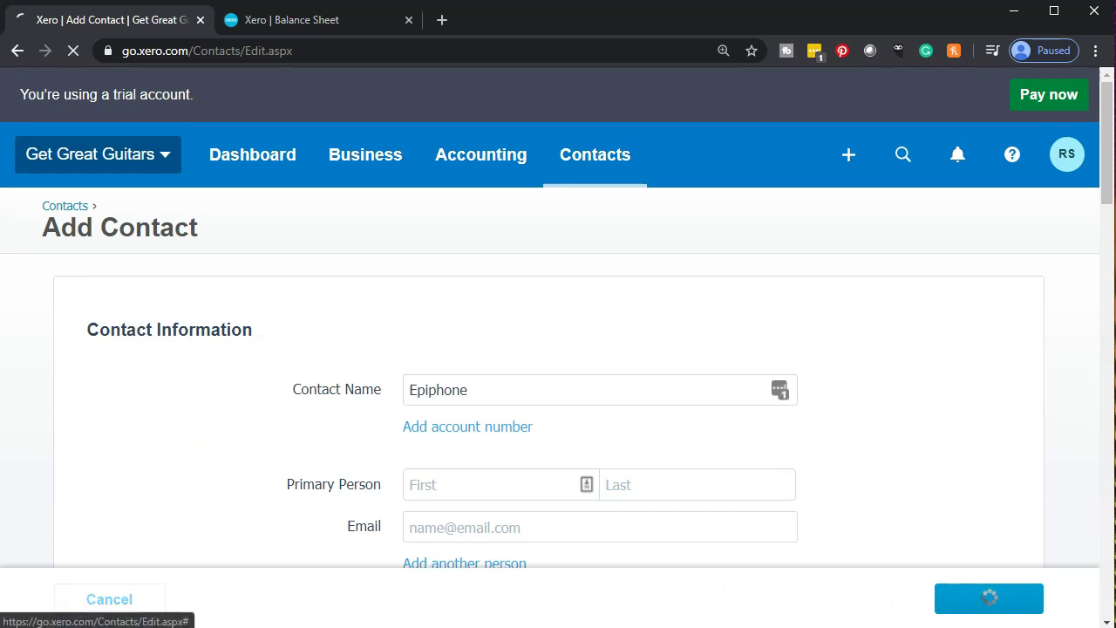
pyautogui.scroll(-4, 218, 511)
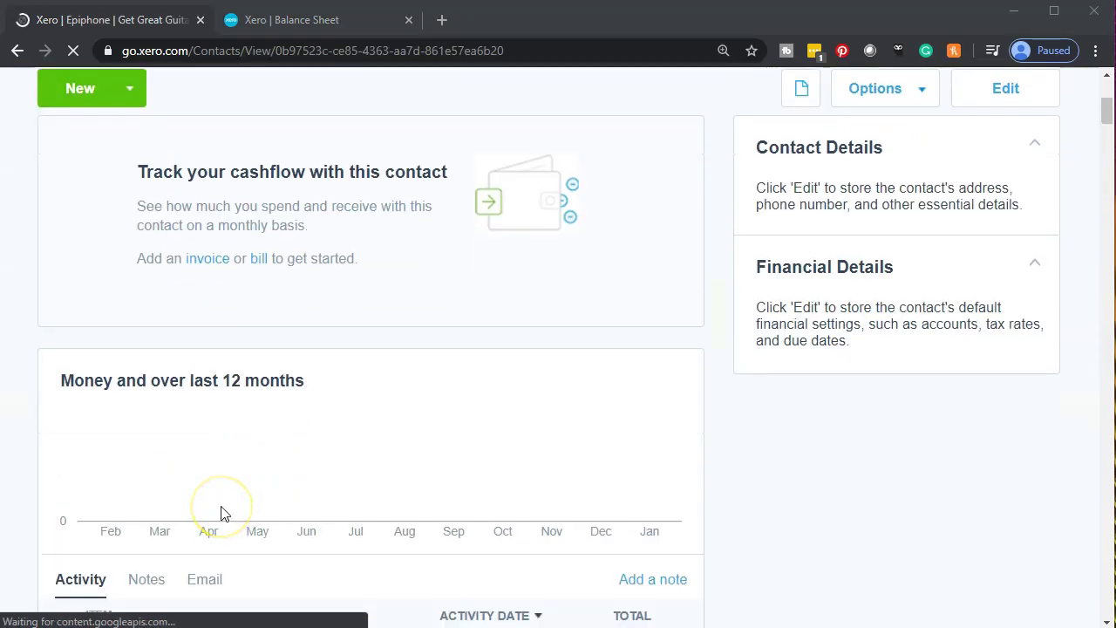
pyautogui.click(598, 157)
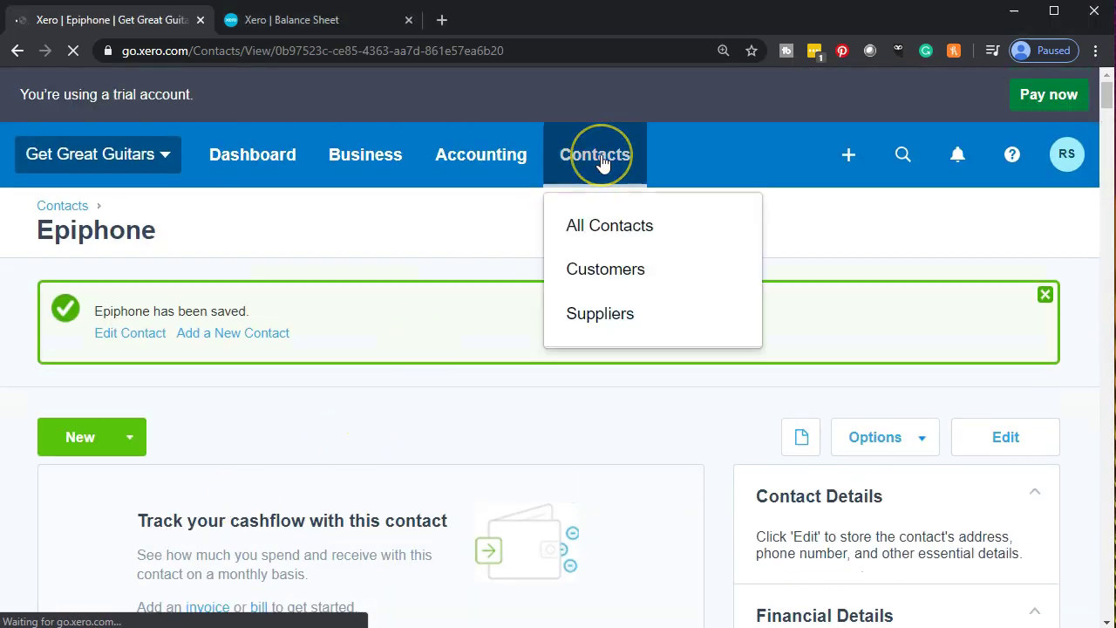
pyautogui.click(603, 219)
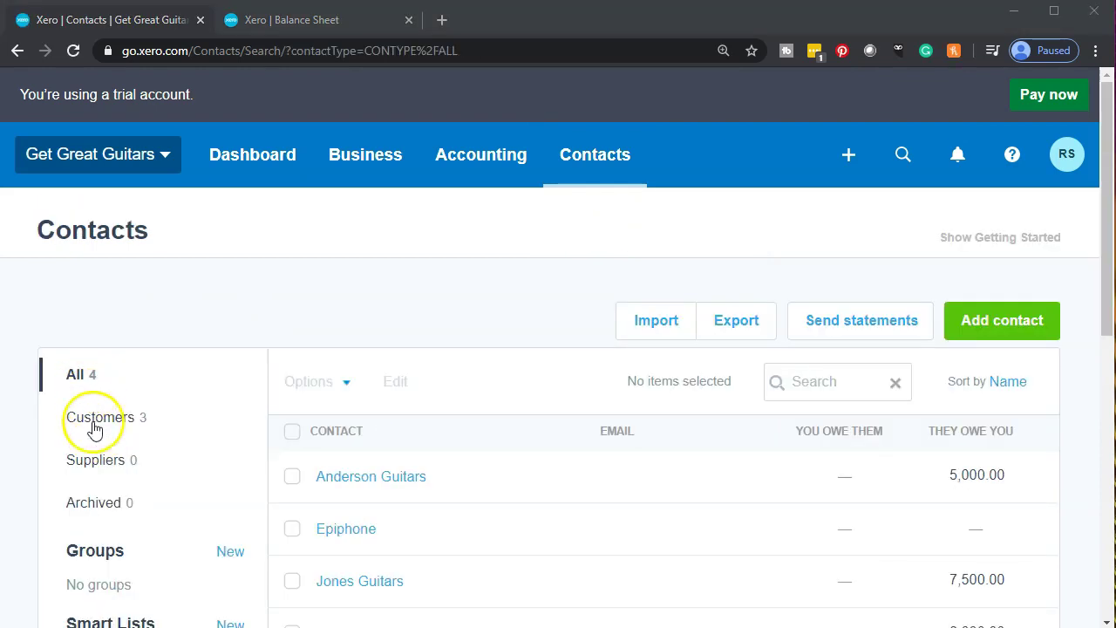
pyautogui.click(88, 380)
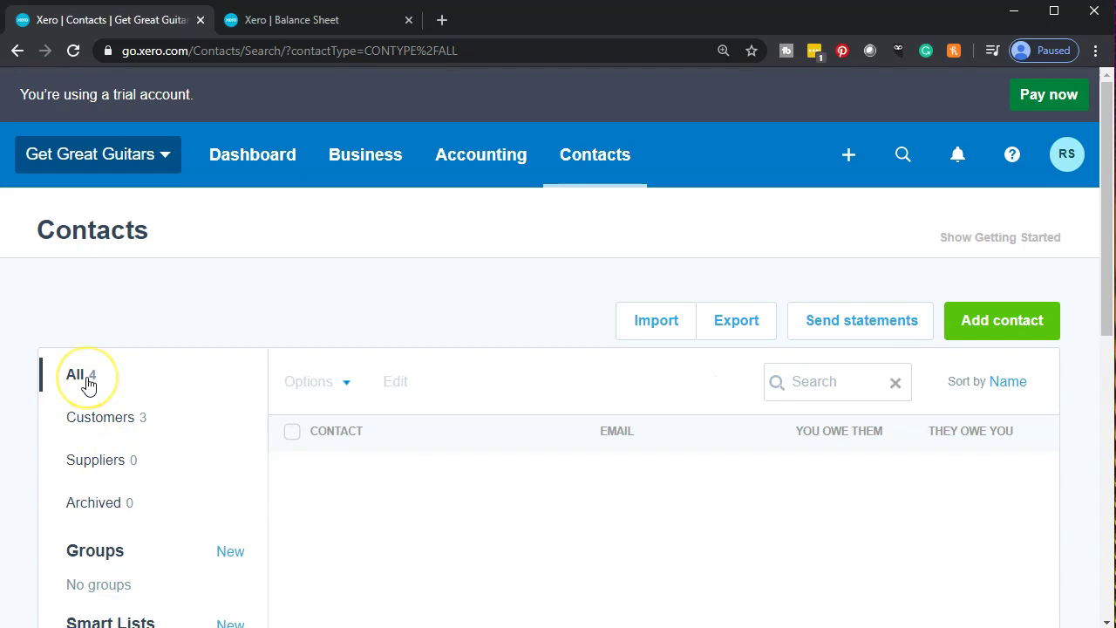
pyautogui.scroll(-2, 269, 381)
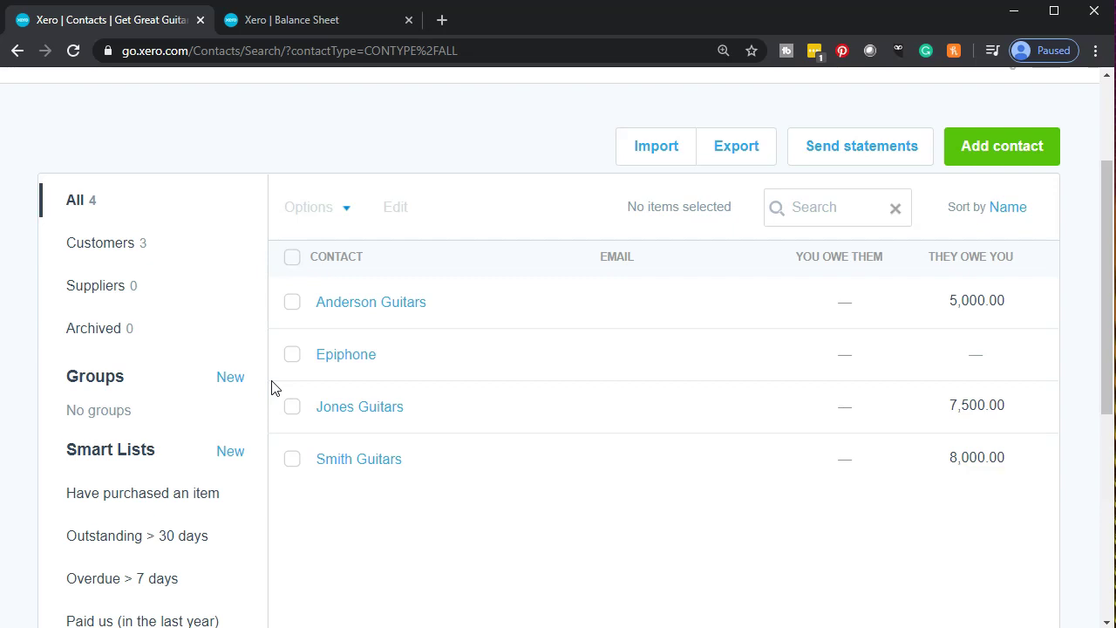
pyautogui.click(321, 377)
pyautogui.scroll(3, 321, 381)
pyautogui.click(319, 381)
pyautogui.click(346, 296)
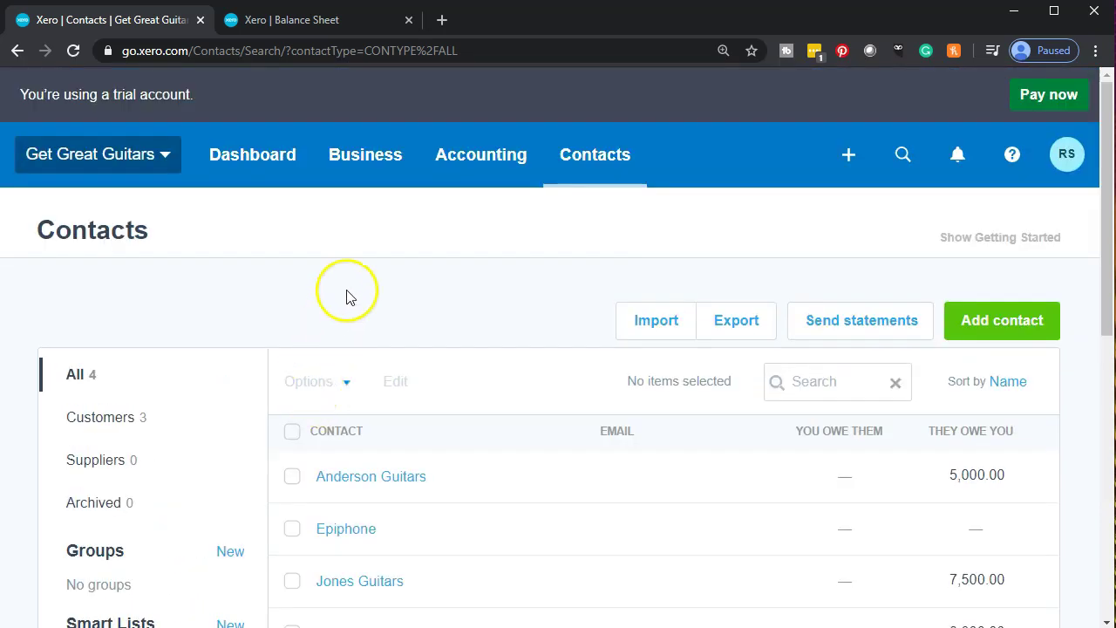
# Switch to the balance sheet browser tab and examine the assets, liabilities and equity sections as of December 31, 2019
pyautogui.click(331, 23)
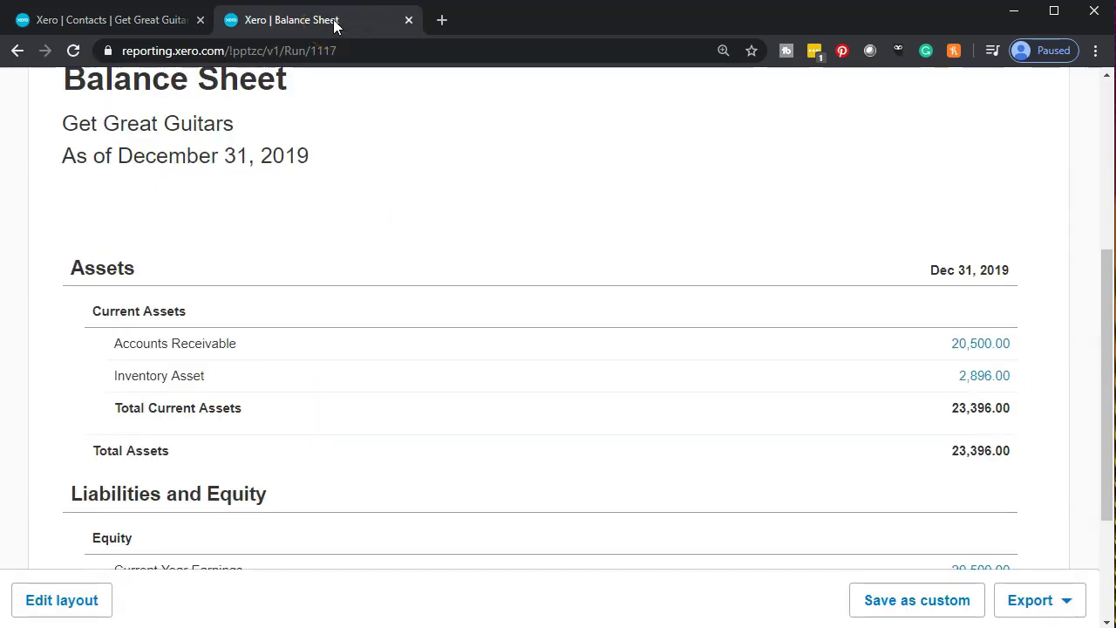
pyautogui.scroll(-2, 449, 346)
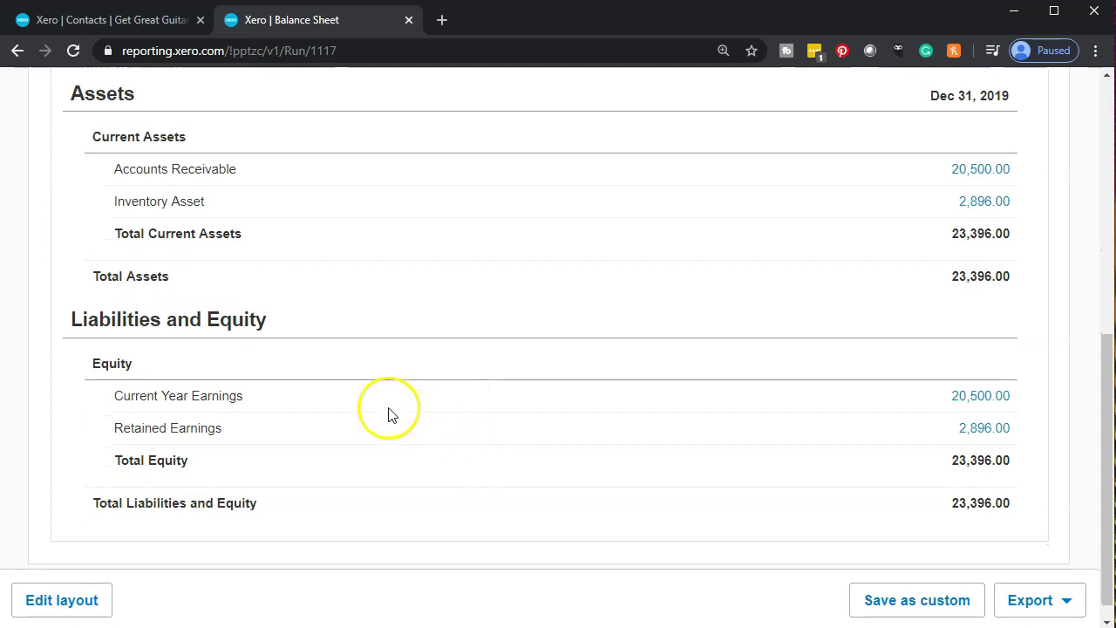
pyautogui.click(338, 345)
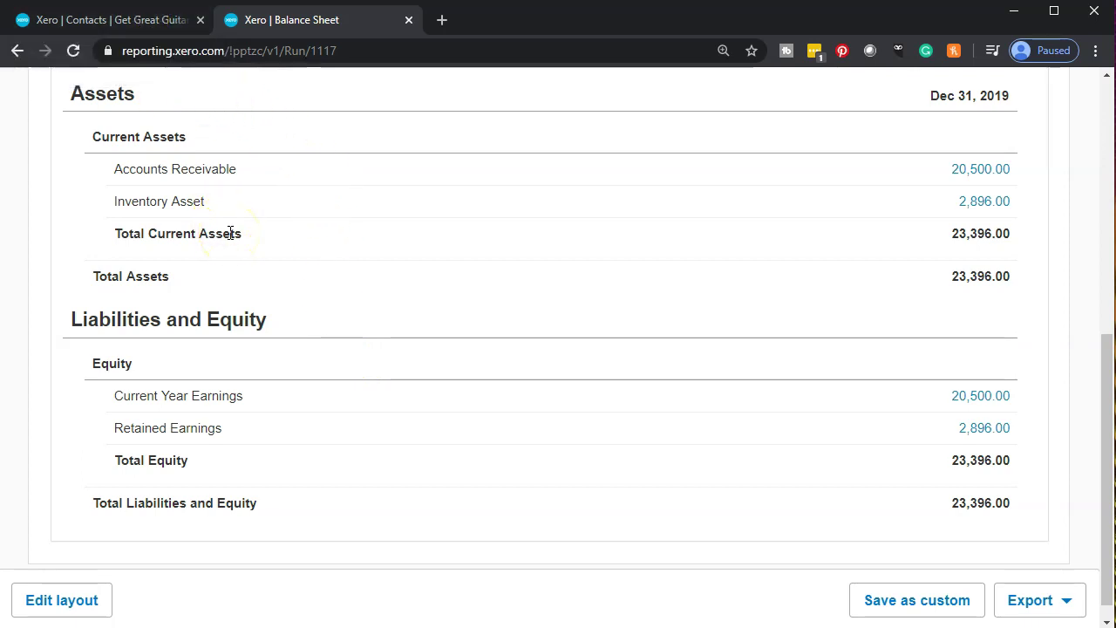
pyautogui.scroll(3, 230, 232)
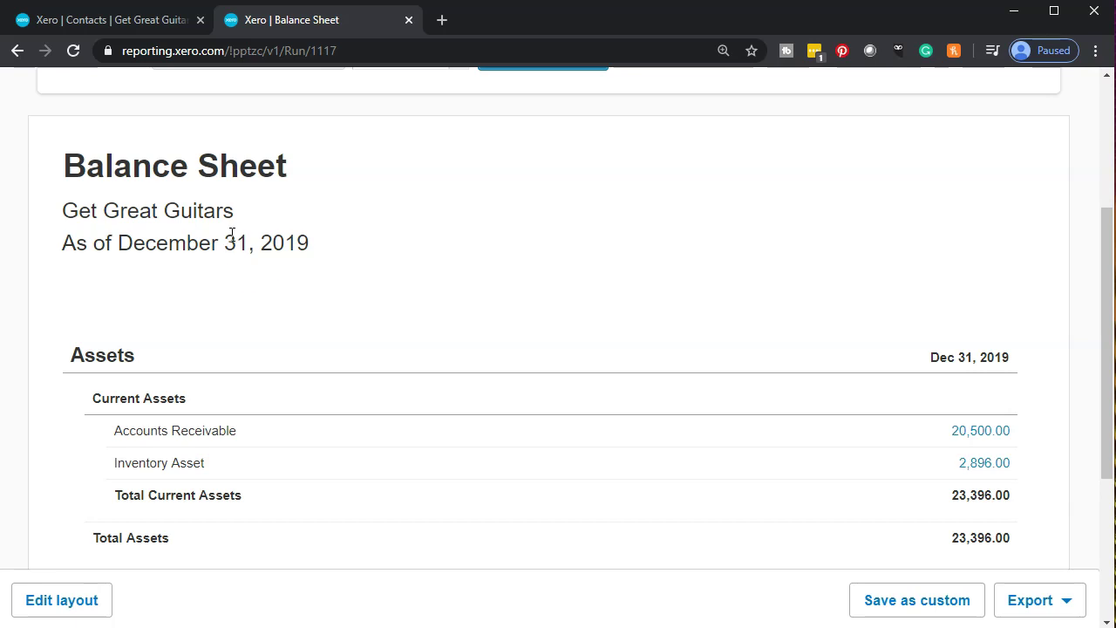
pyautogui.scroll(-3, 249, 268)
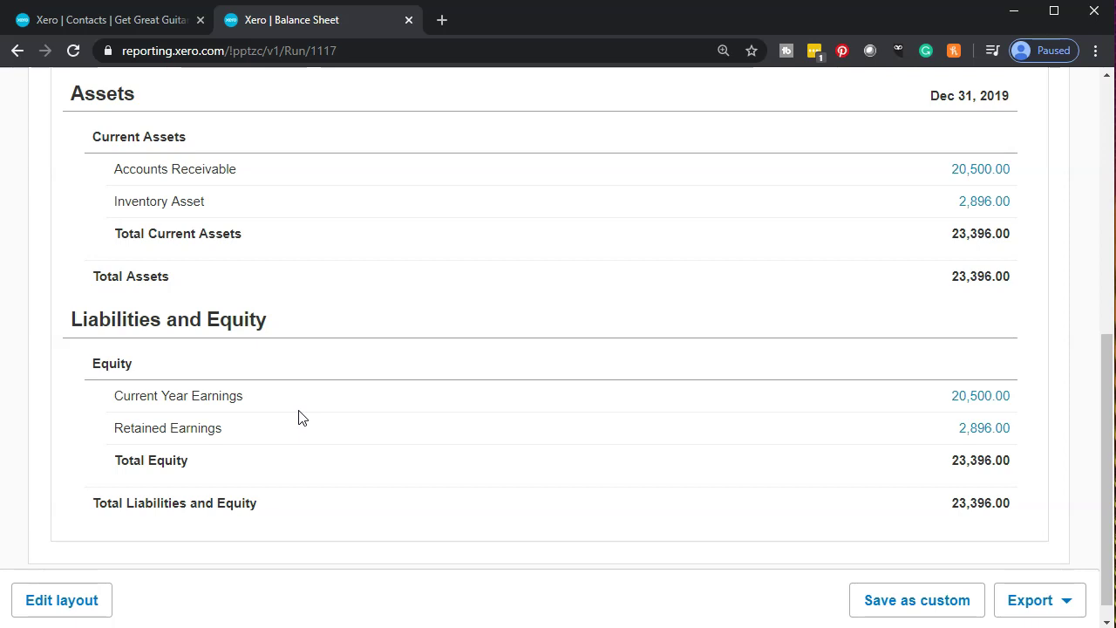
pyautogui.scroll(3, 298, 417)
pyautogui.click(298, 416)
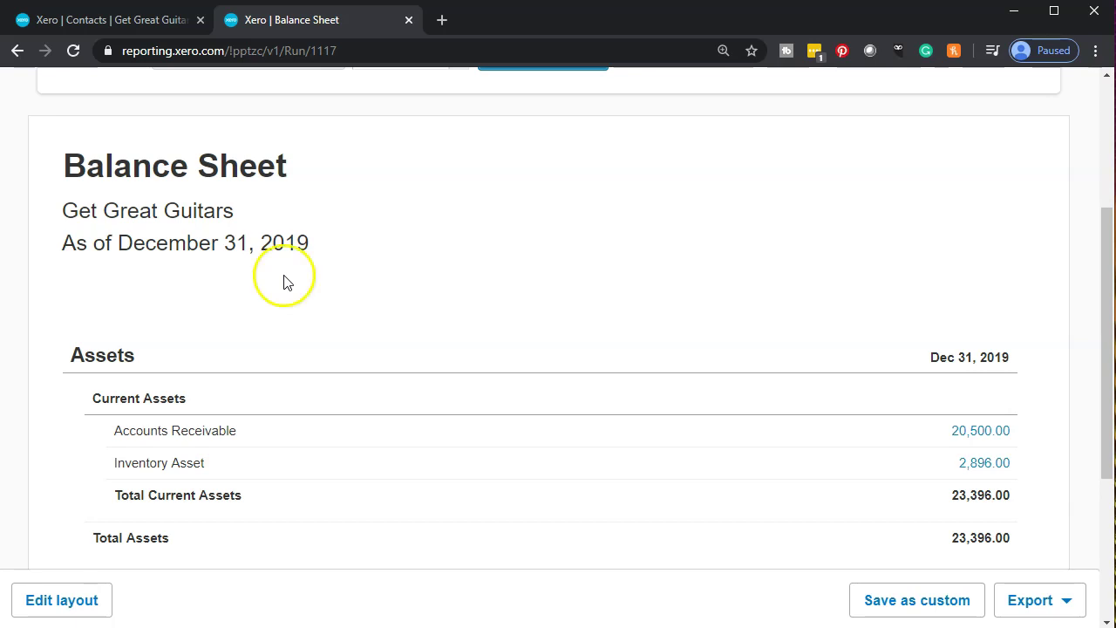
# Return to the first Xero browser tab and start a new bill from Epiphone
pyautogui.click(142, 20)
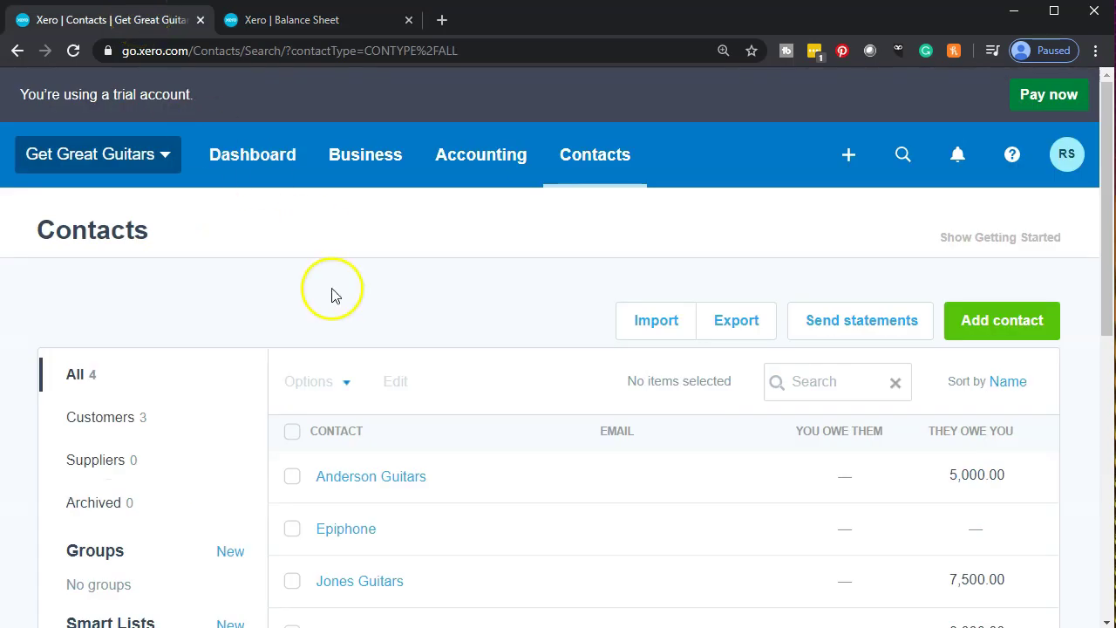
pyautogui.click(844, 160)
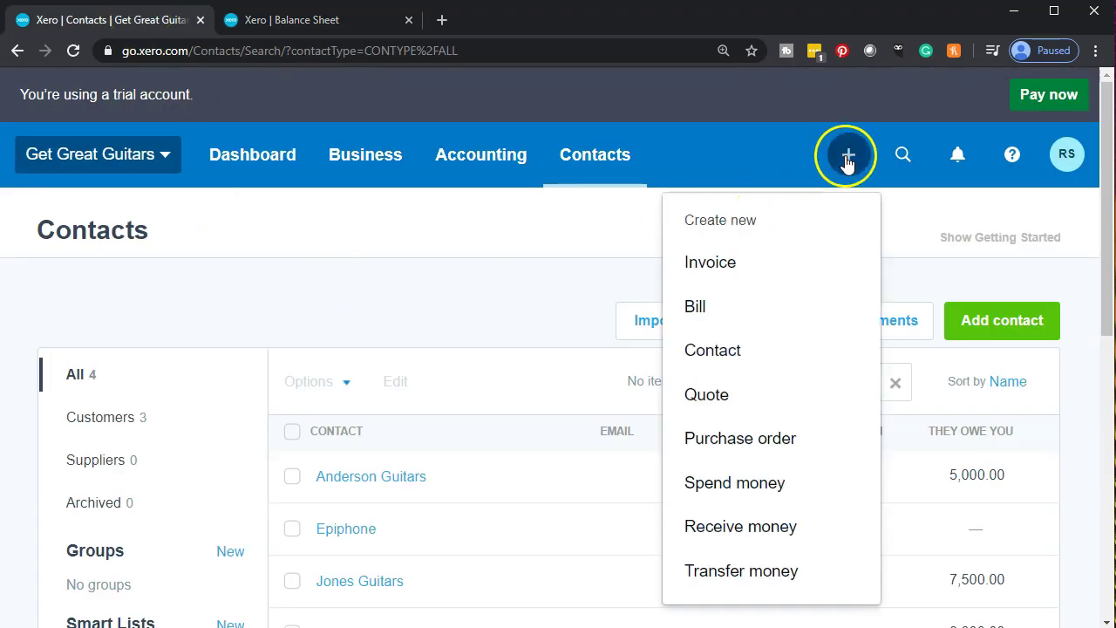
pyautogui.click(713, 312)
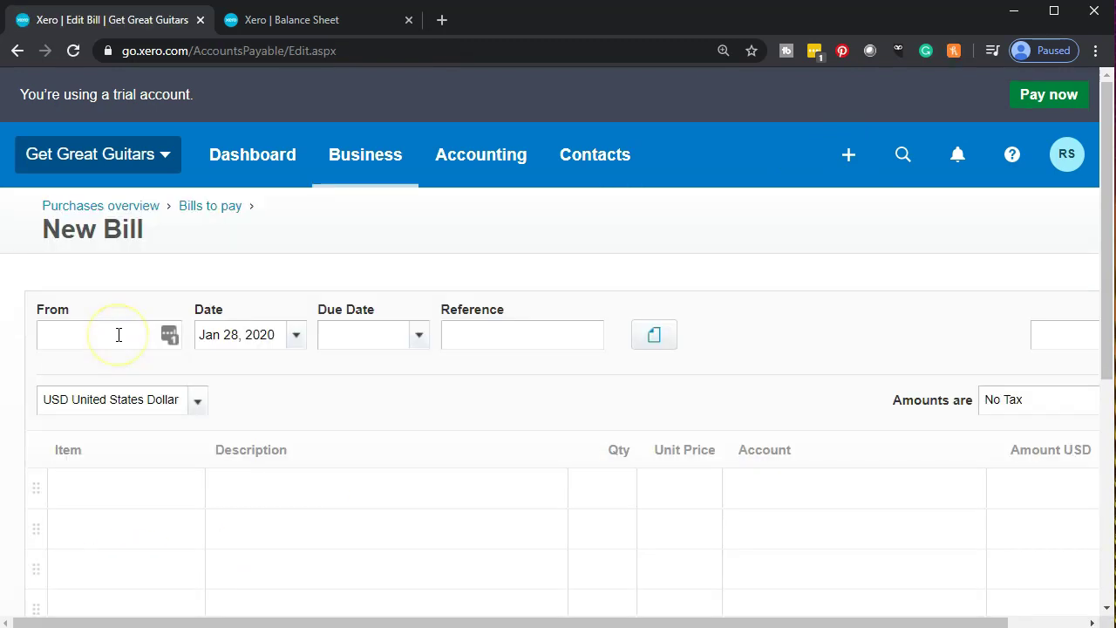
pyautogui.write('ep')
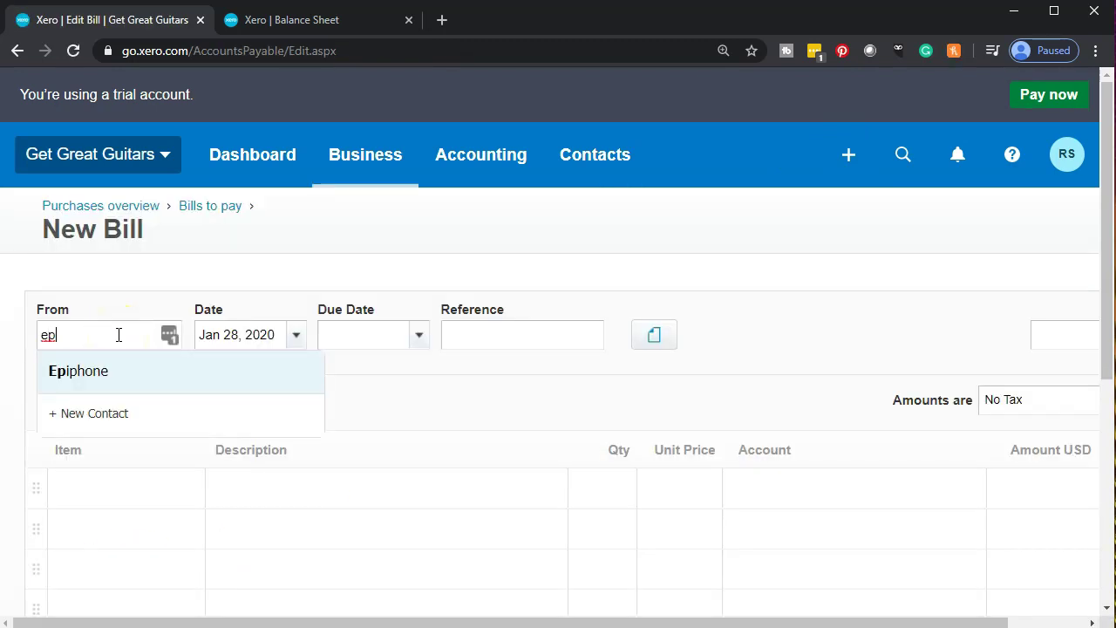
pyautogui.click(99, 371)
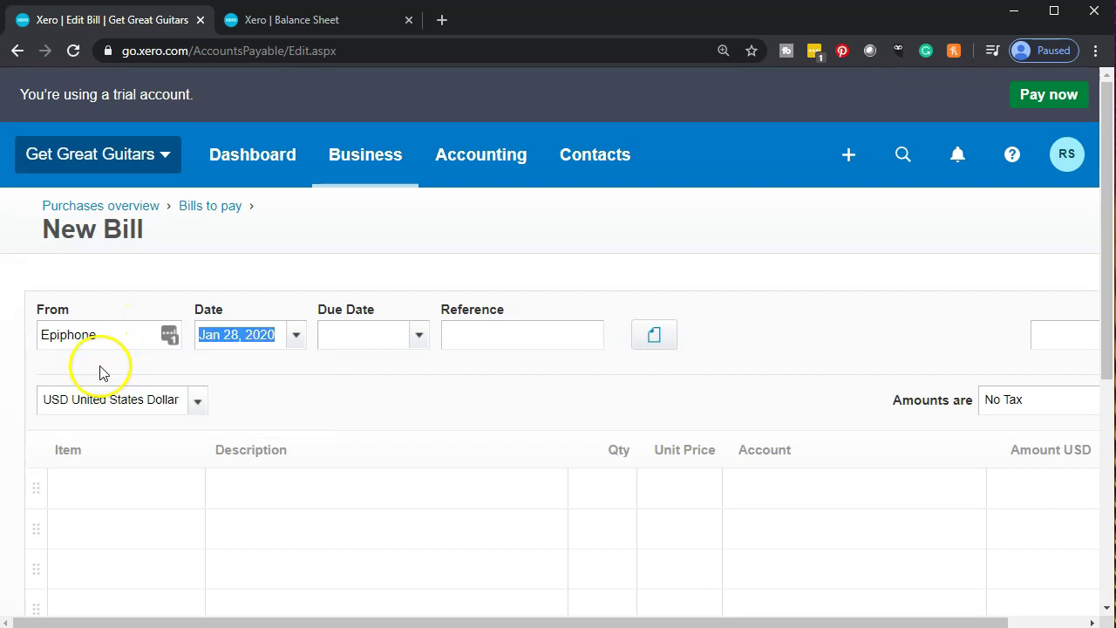
# Set the Epiphone bill's date to December 31, 2019
pyautogui.click(293, 337)
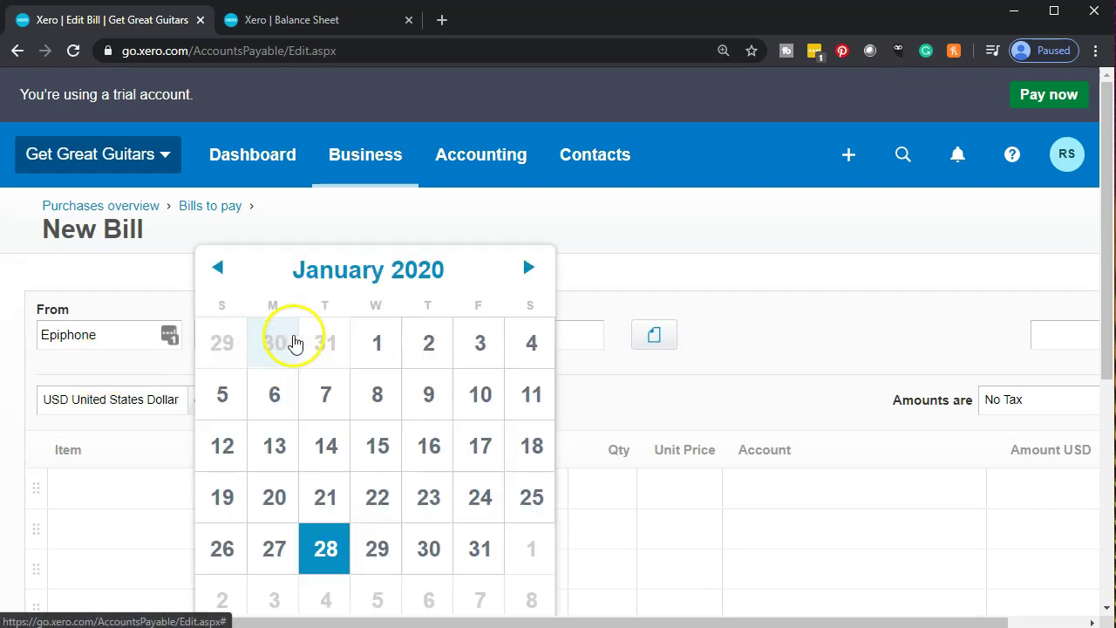
pyautogui.click(220, 269)
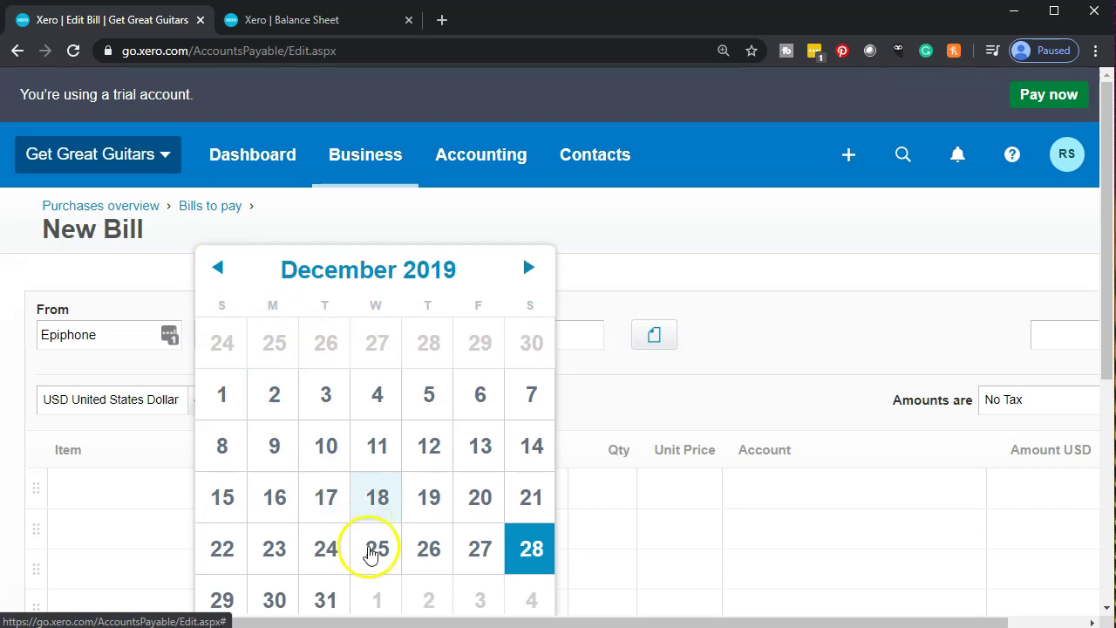
pyautogui.click(330, 608)
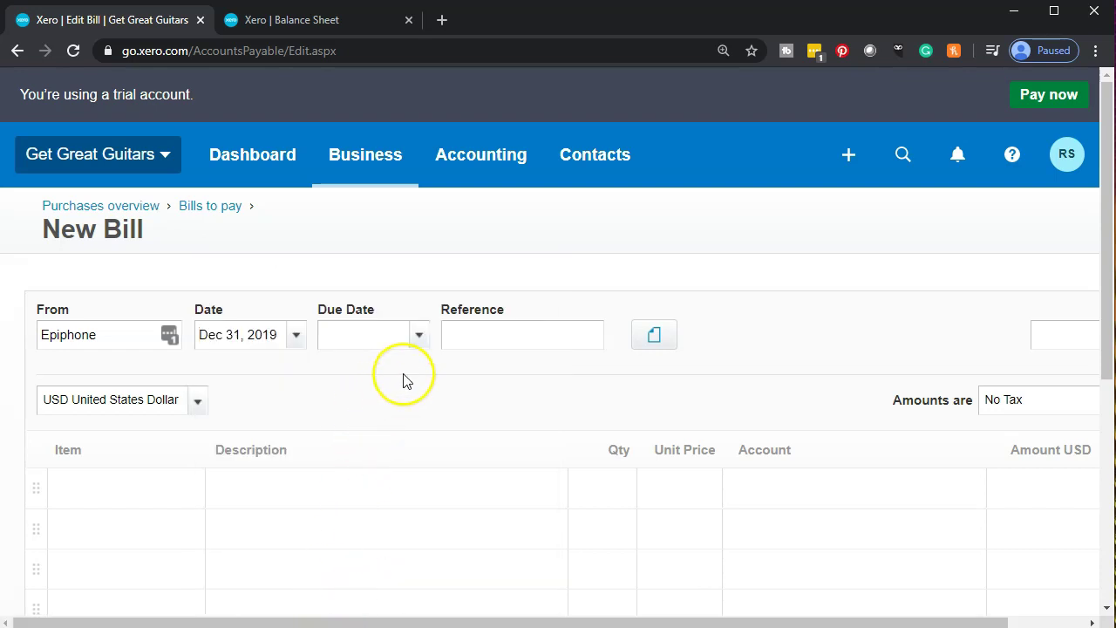
# Describe the first bill line as "Beginning balance" and give it a unit price of 15,000
pyautogui.scroll(-1, 403, 380)
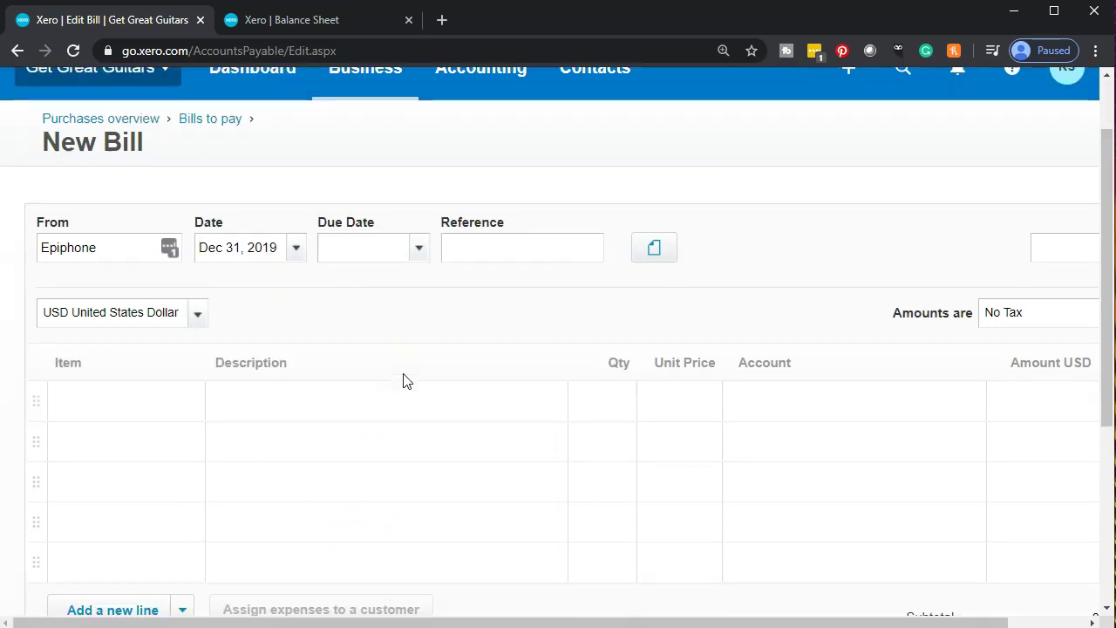
pyautogui.scroll(-1, 403, 380)
pyautogui.click(290, 316)
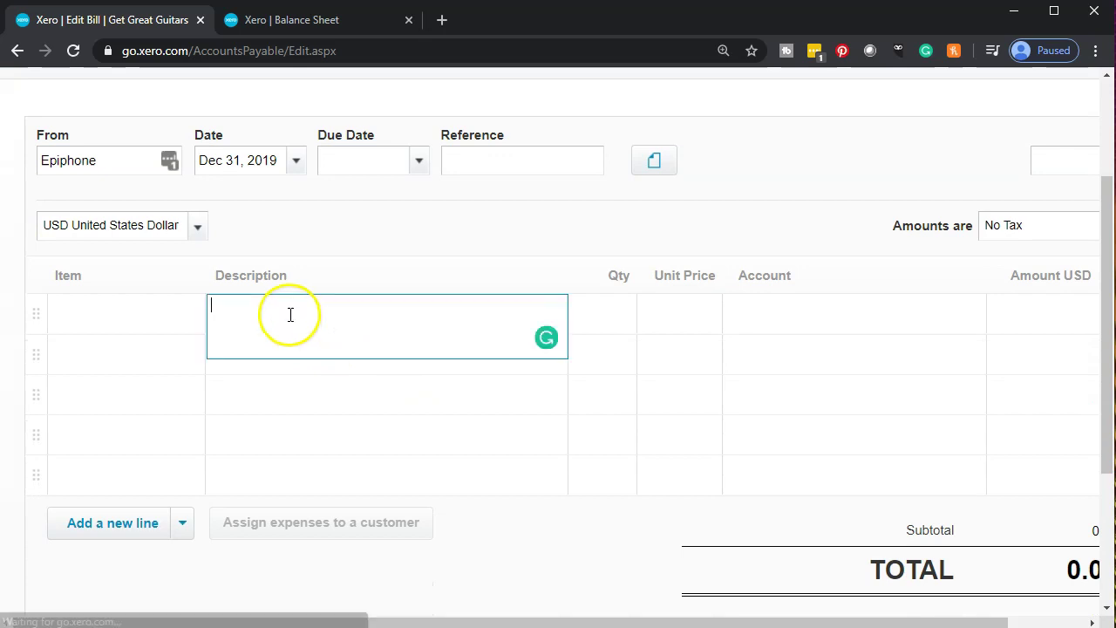
pyautogui.write('Begi')
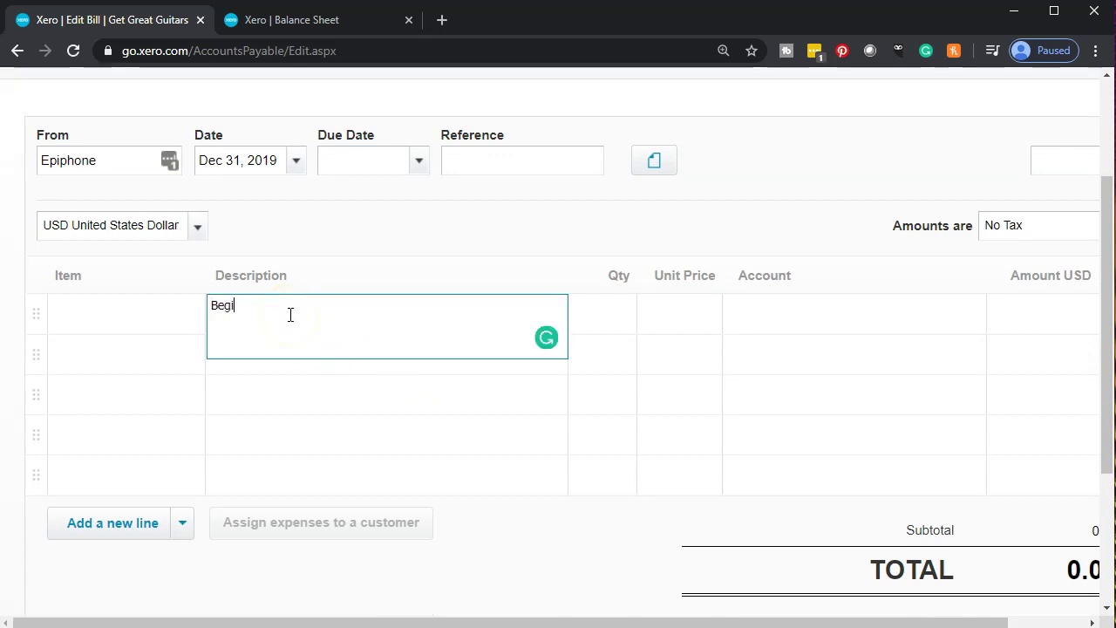
pyautogui.write('nning balance')
pyautogui.press('Tab')
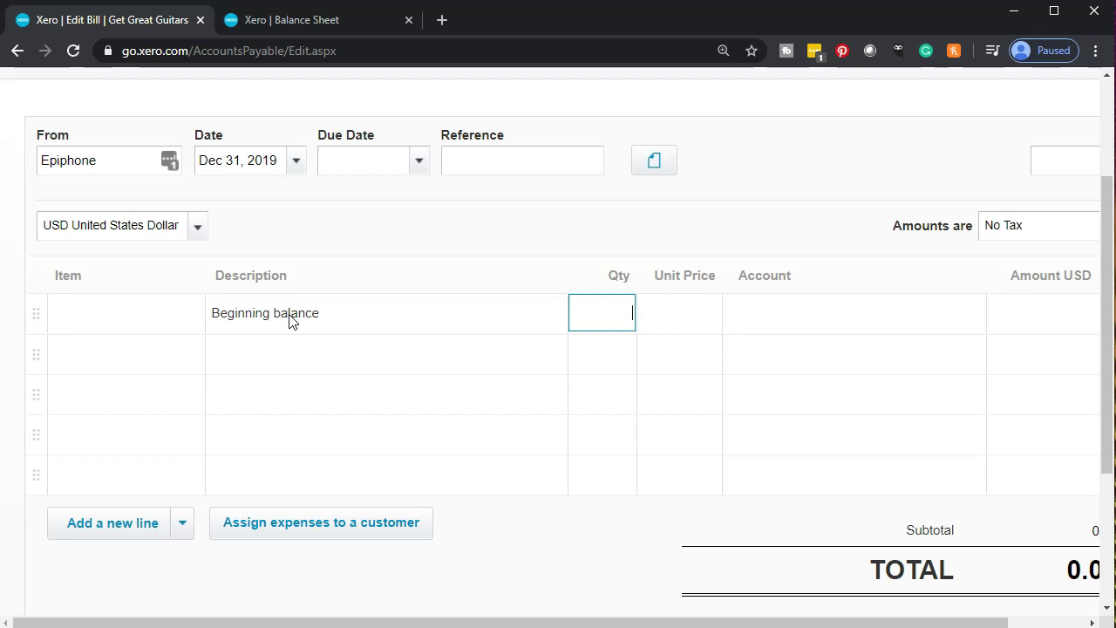
pyautogui.press('Tab')
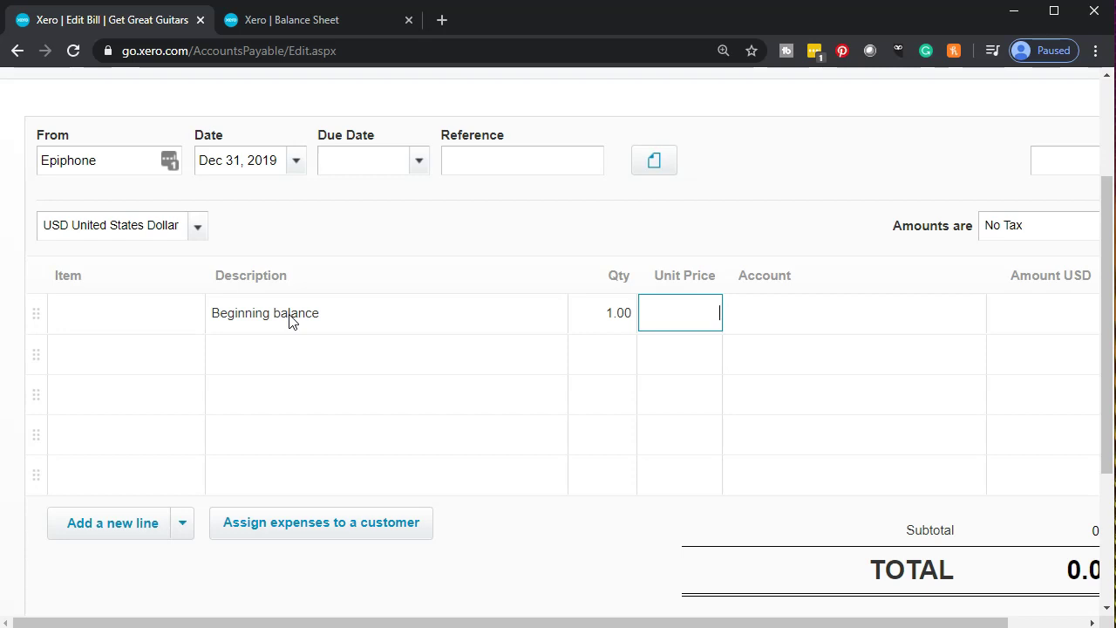
pyautogui.write('15000')
pyautogui.press('Tab')
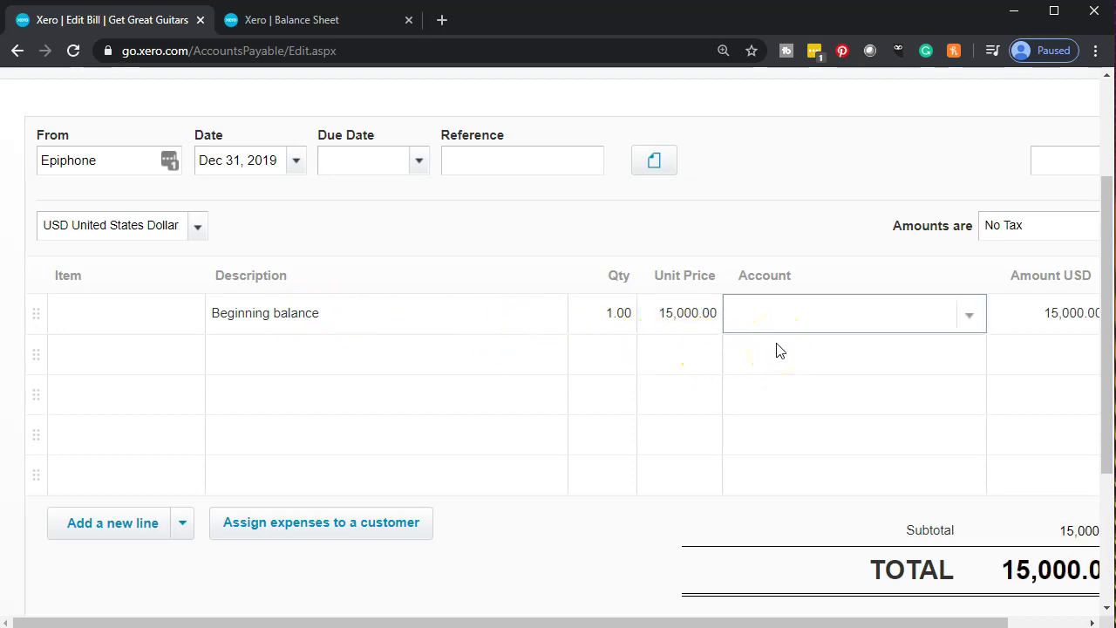
# Assign the Beginning balance line to account 7050 - Miscellaneous and try to approve the bill
pyautogui.click(889, 315)
pyautogui.click(971, 319)
pyautogui.scroll(-3, 915, 465)
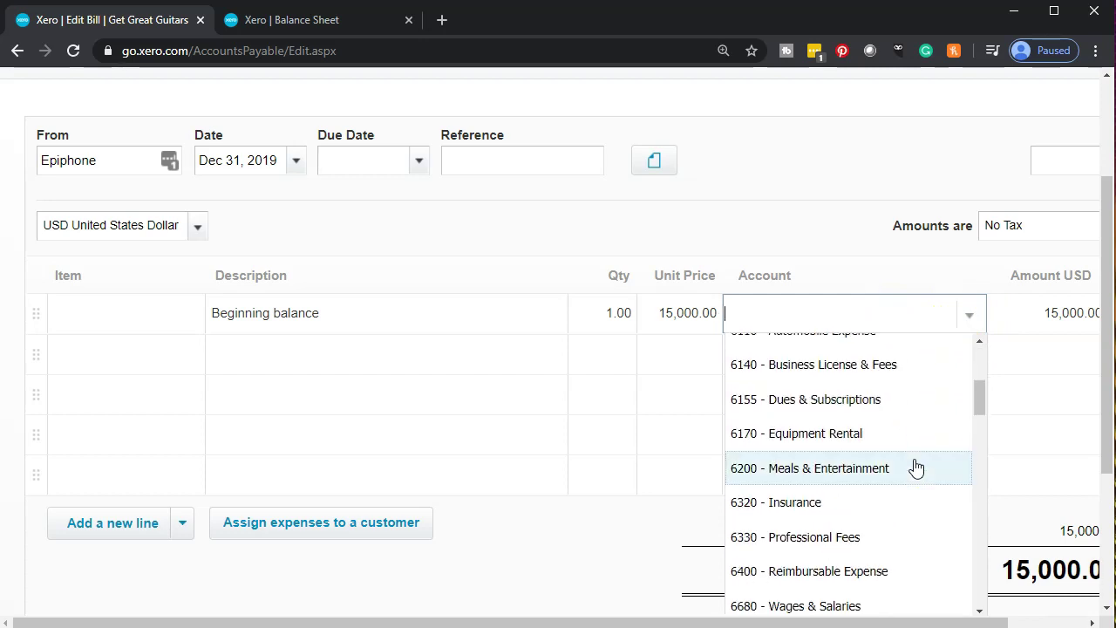
pyautogui.write('mi')
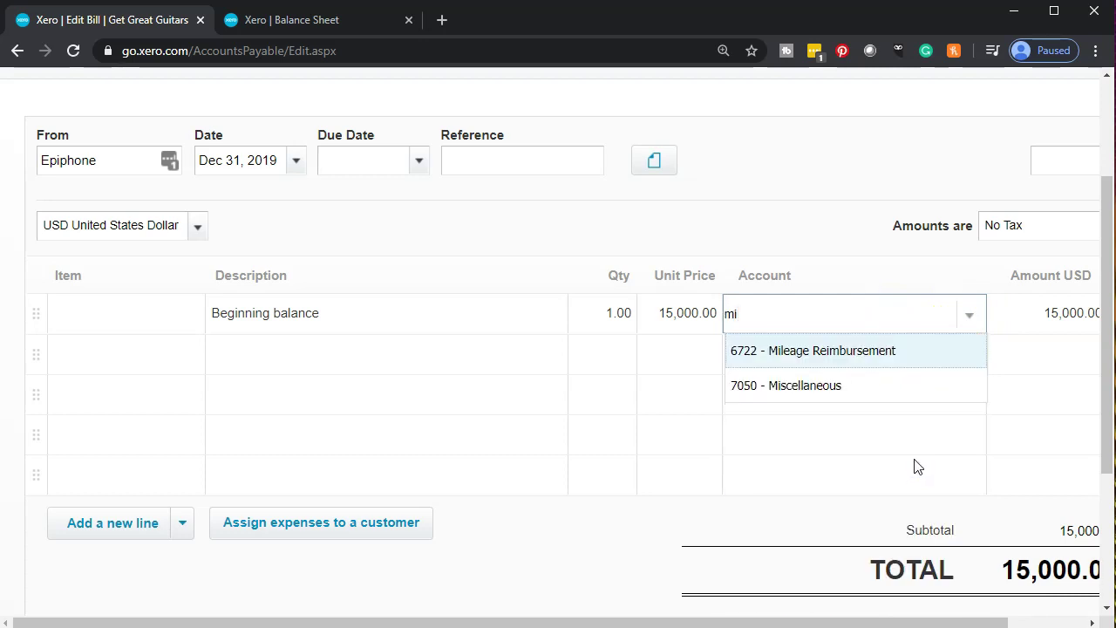
pyautogui.click(808, 401)
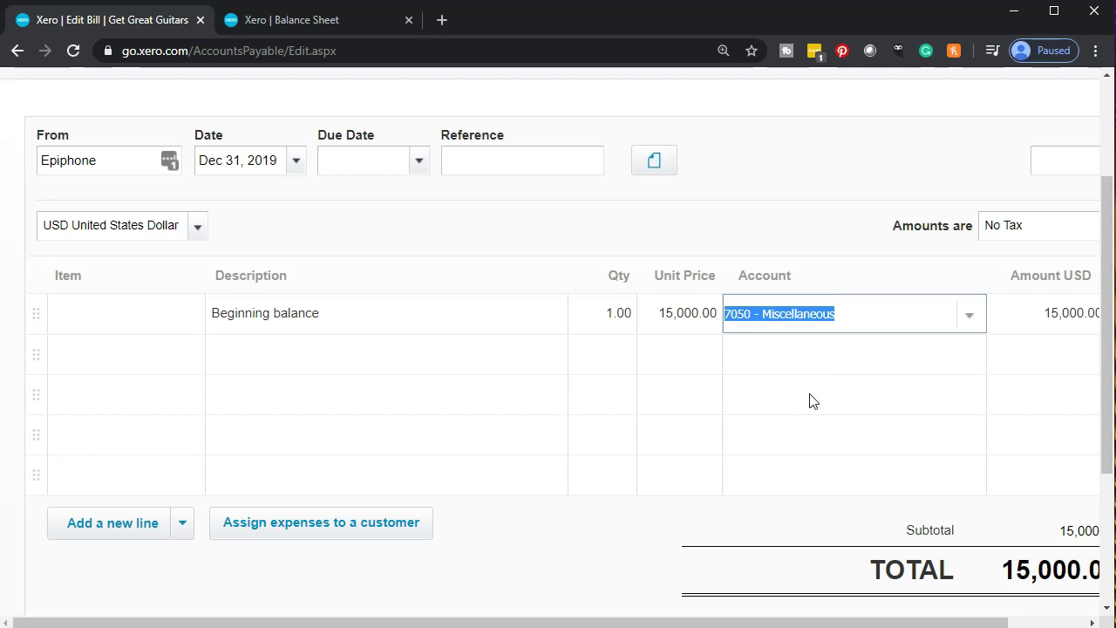
pyautogui.scroll(-2, 809, 401)
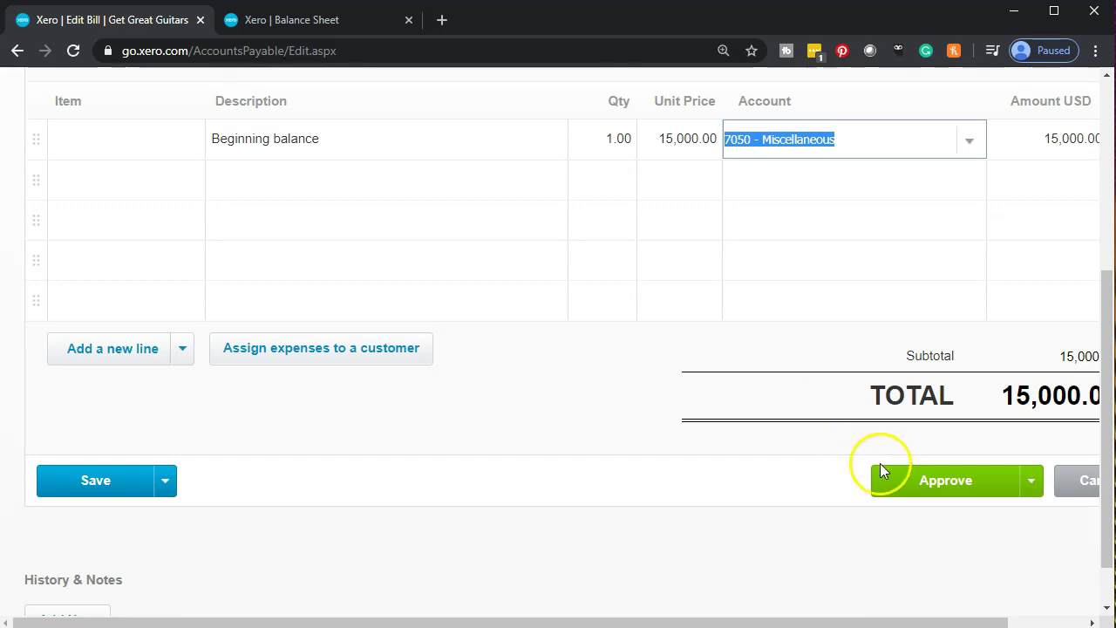
pyautogui.click(906, 494)
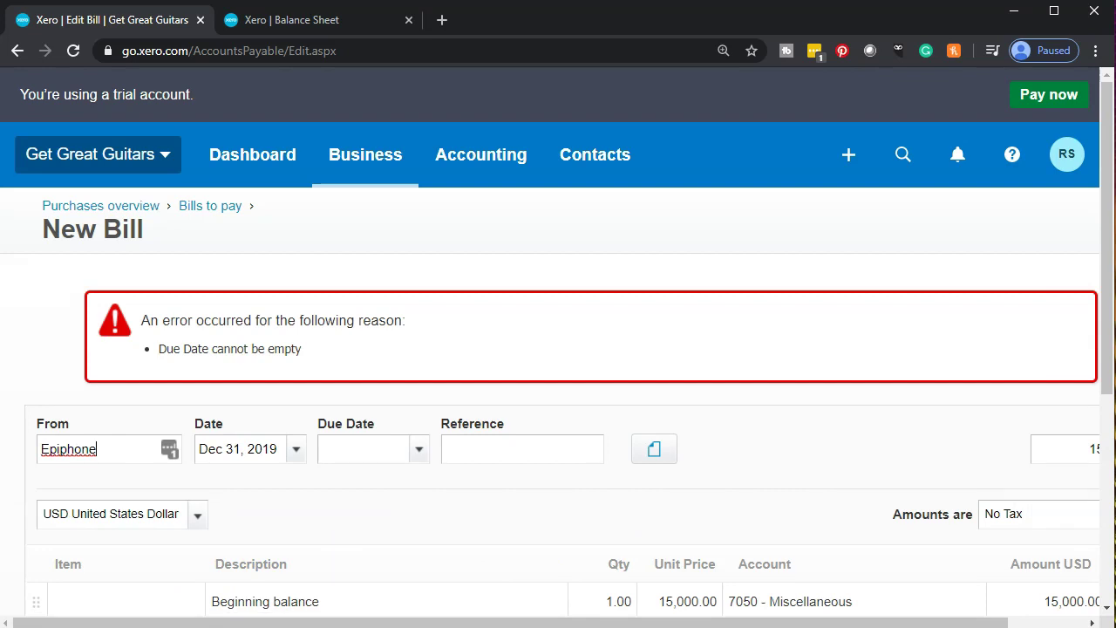
# Set the bill's due date to January 31, 2020 and approve the bill
pyautogui.click(419, 450)
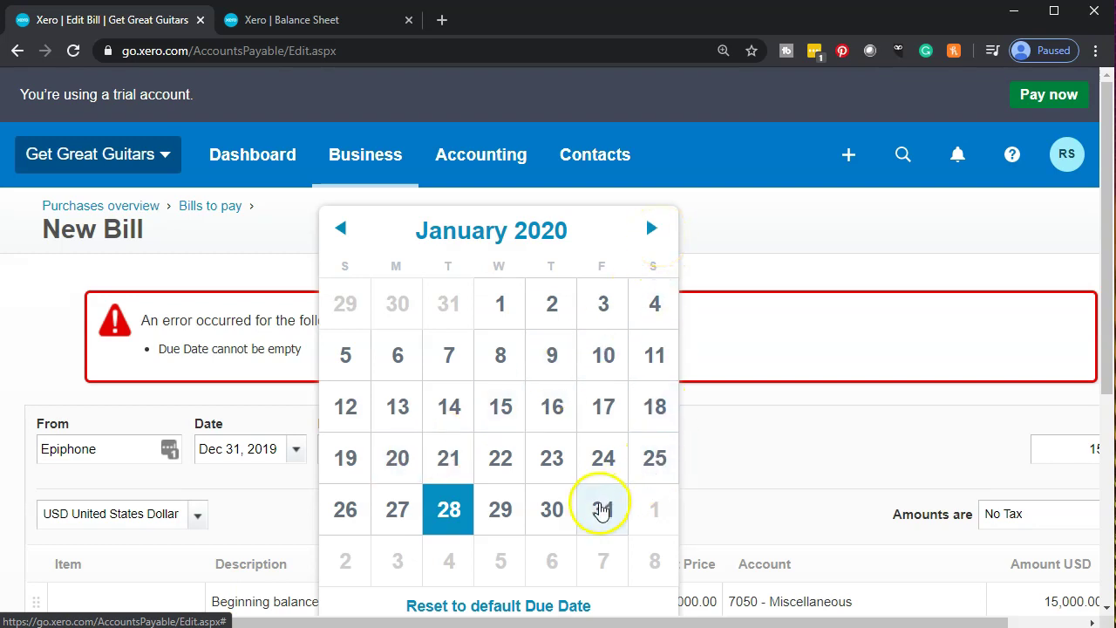
pyautogui.click(602, 509)
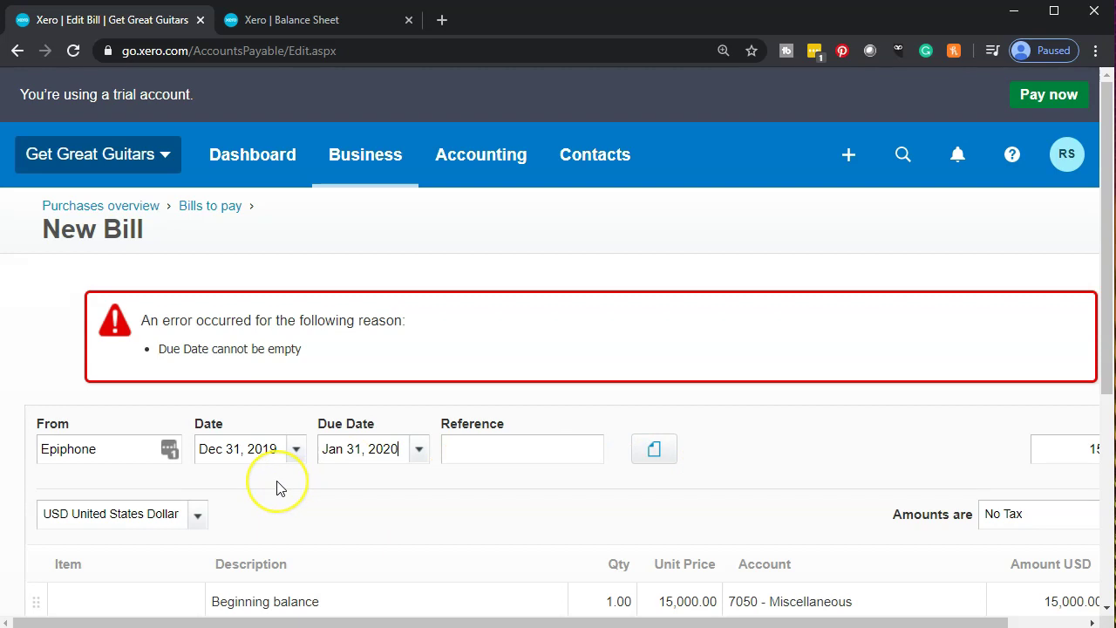
pyautogui.scroll(-4, 279, 488)
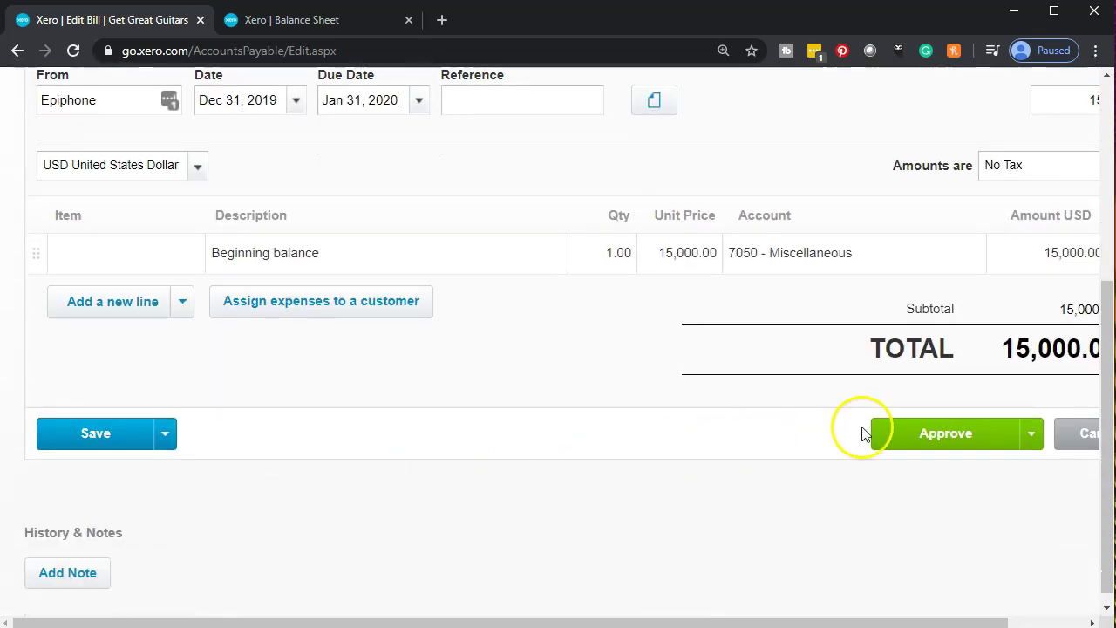
pyautogui.click(930, 436)
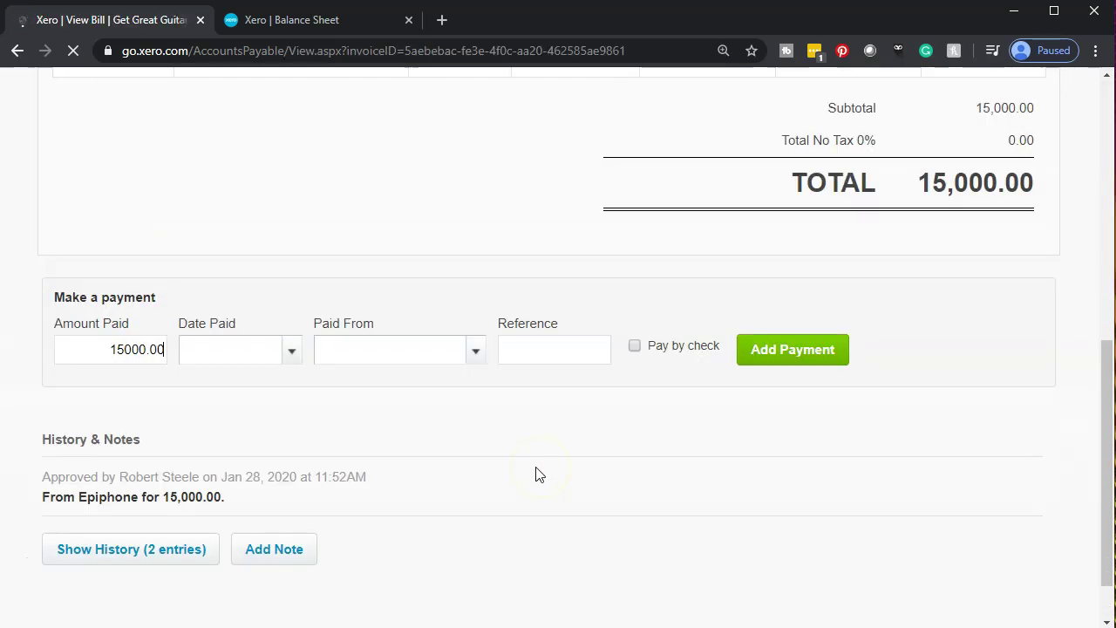
pyautogui.scroll(2, 462, 449)
pyautogui.scroll(4, 460, 450)
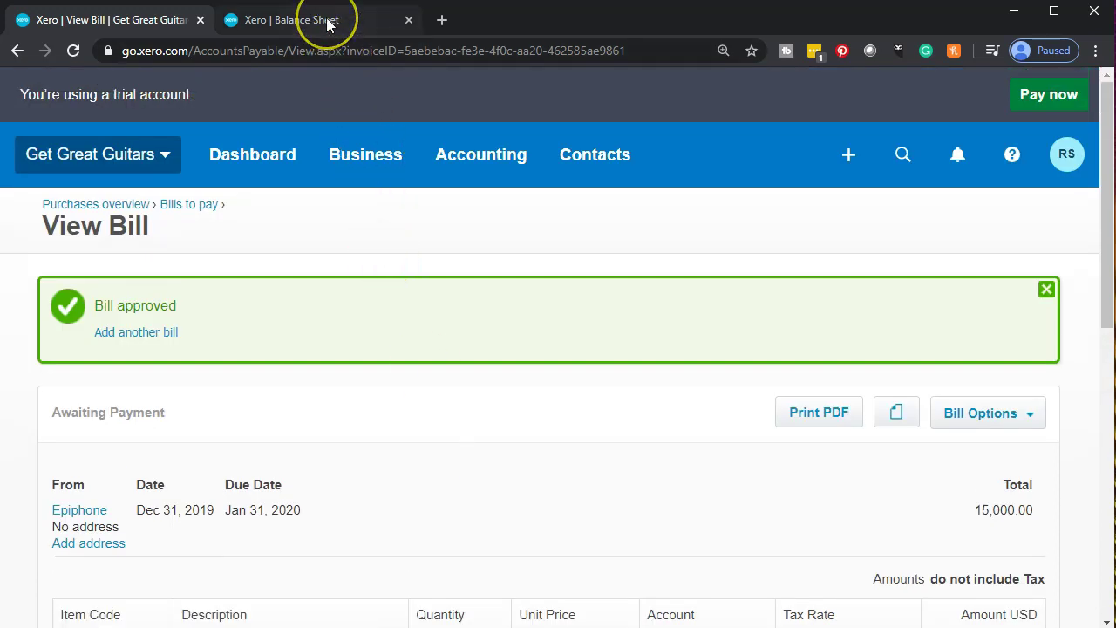
# Switch to the balance sheet browser tab, update the report for December 31, 2019 and examine the accounts payable and equity lines
pyautogui.click(326, 19)
pyautogui.scroll(2, 343, 274)
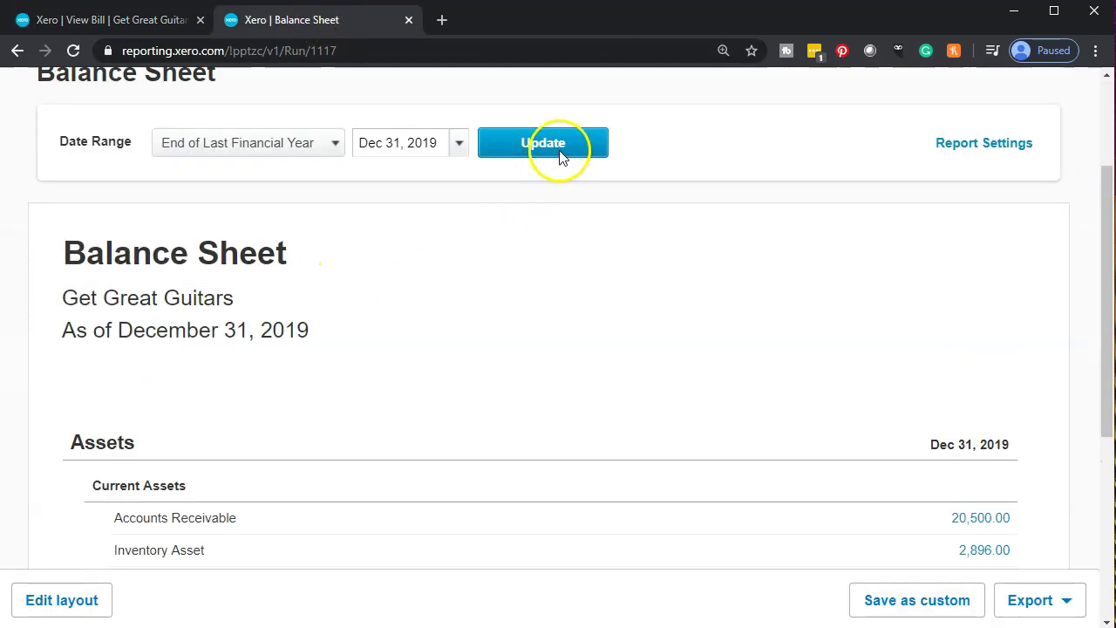
pyautogui.click(558, 154)
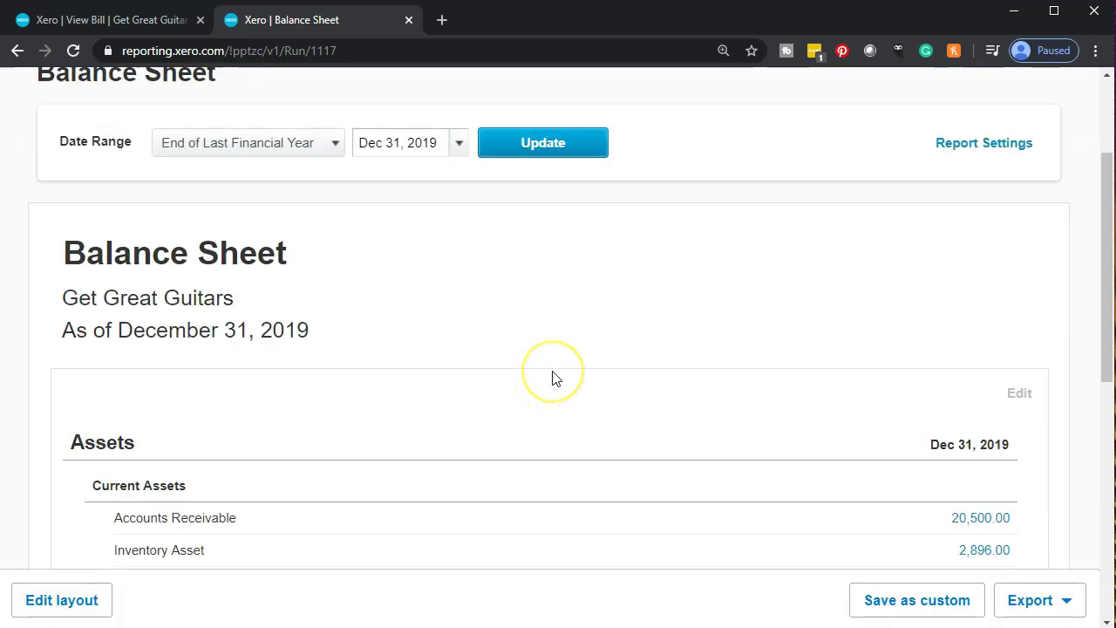
pyautogui.scroll(-2, 552, 378)
pyautogui.scroll(-3, 551, 377)
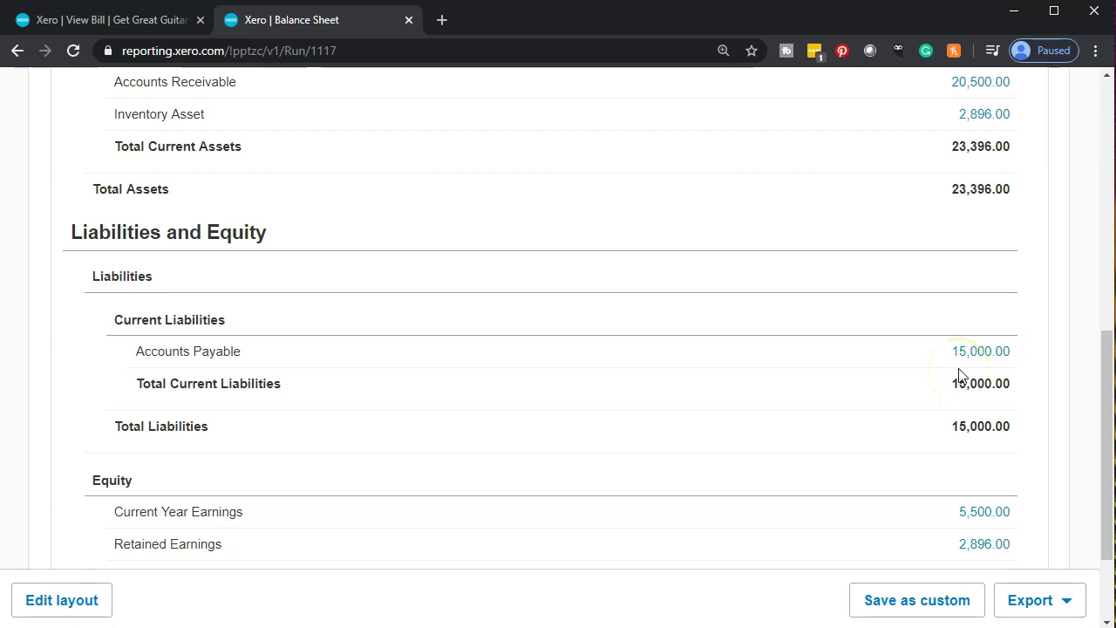
pyautogui.scroll(-1, 962, 373)
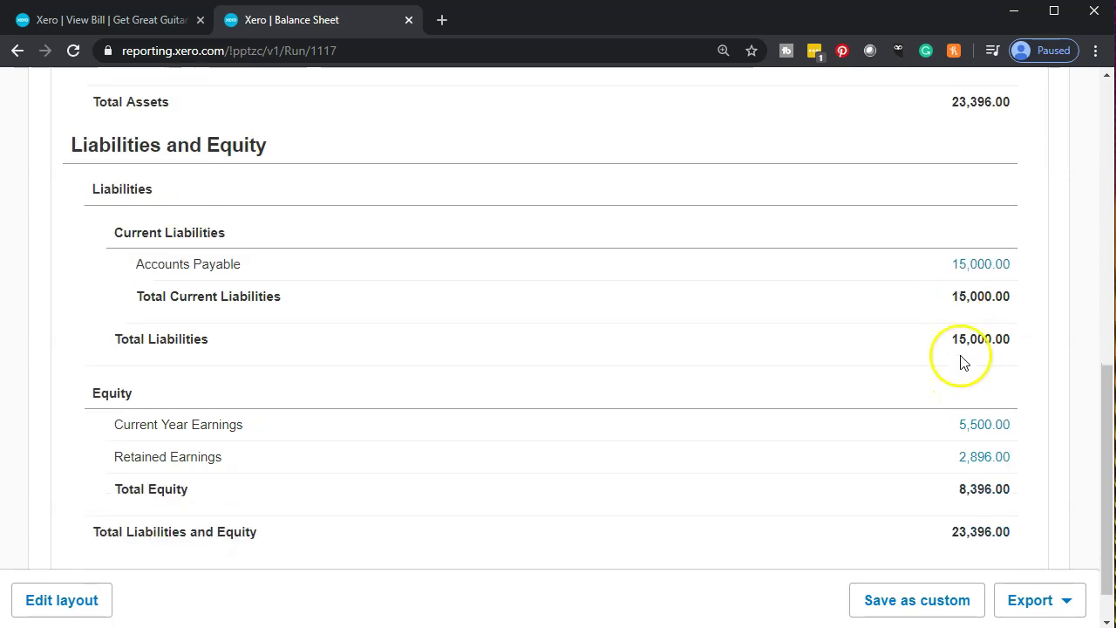
# Drill into the Accounts Payable balance on the balance sheet and open the Epiphone payable invoice behind it
pyautogui.click(972, 266)
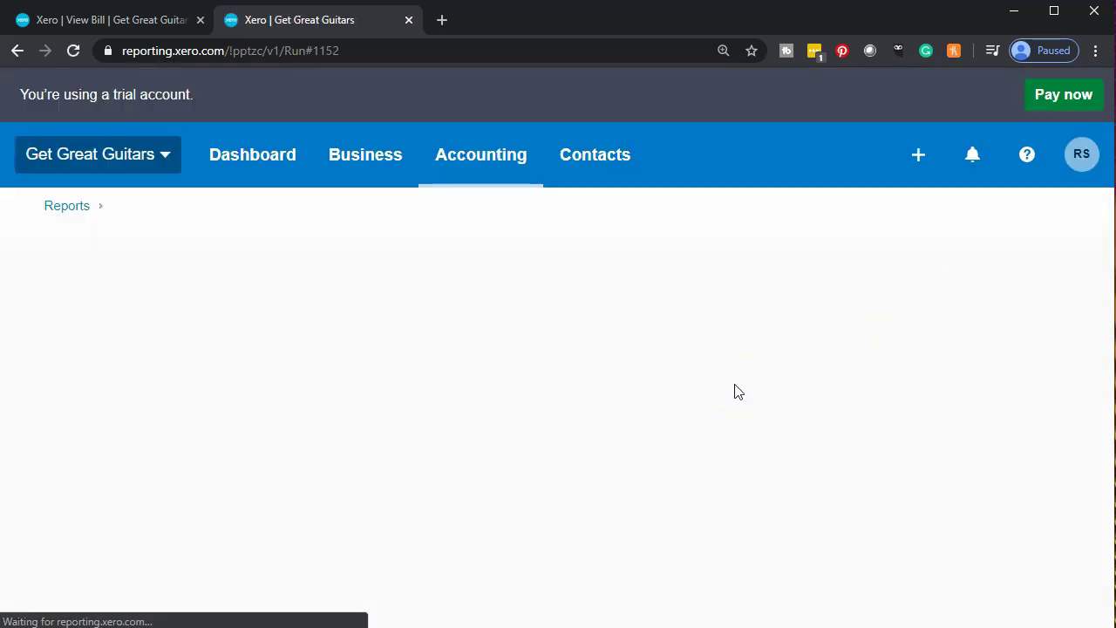
pyautogui.click(668, 399)
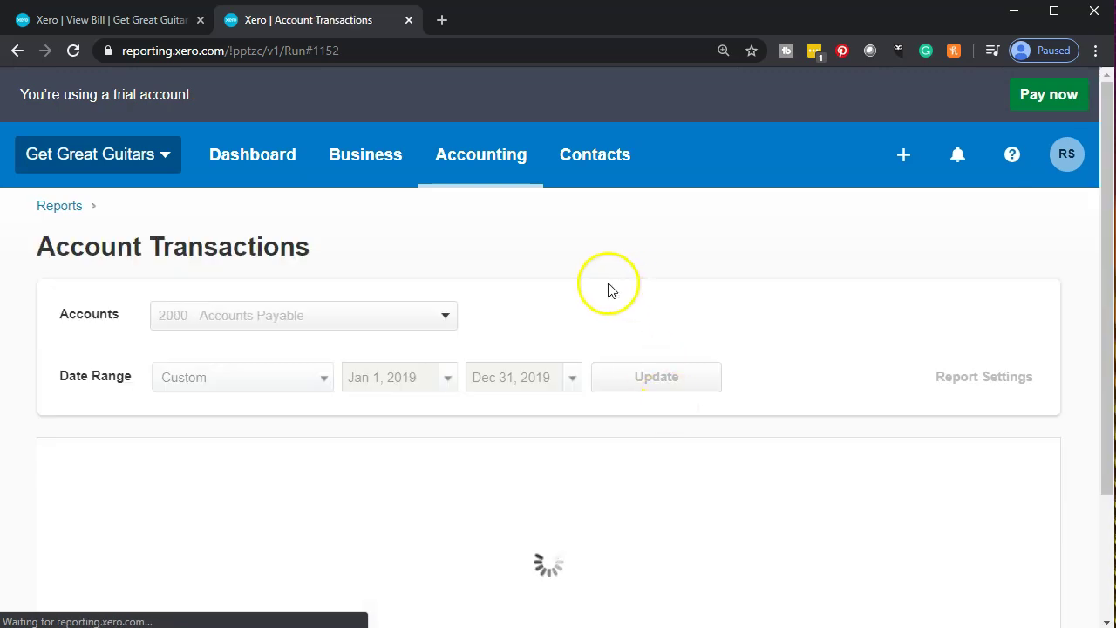
pyautogui.scroll(-4, 590, 292)
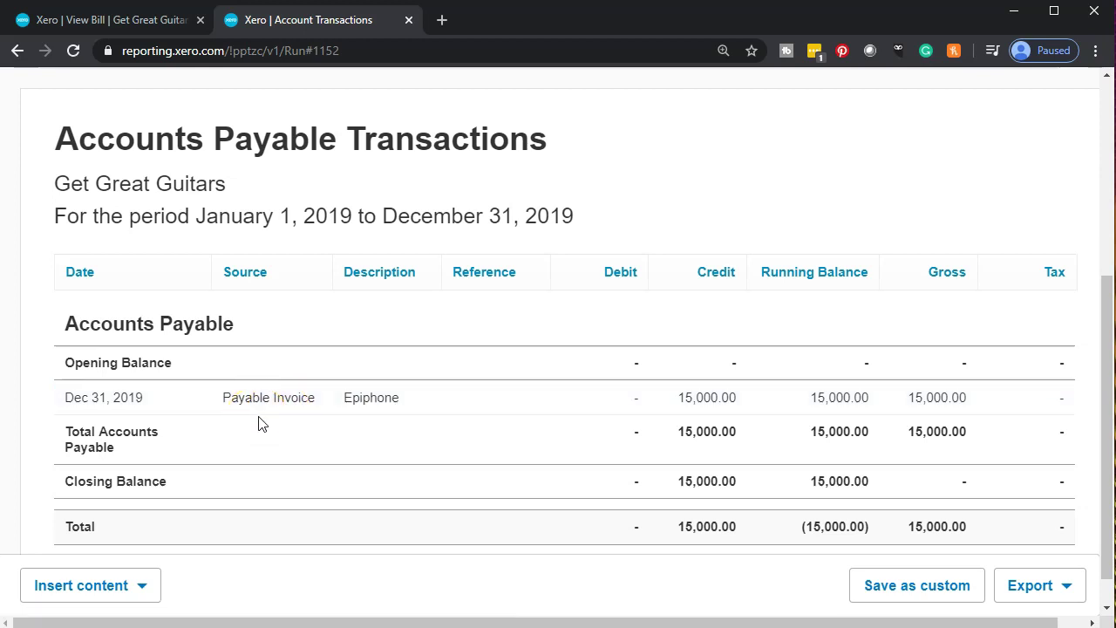
pyautogui.click(265, 417)
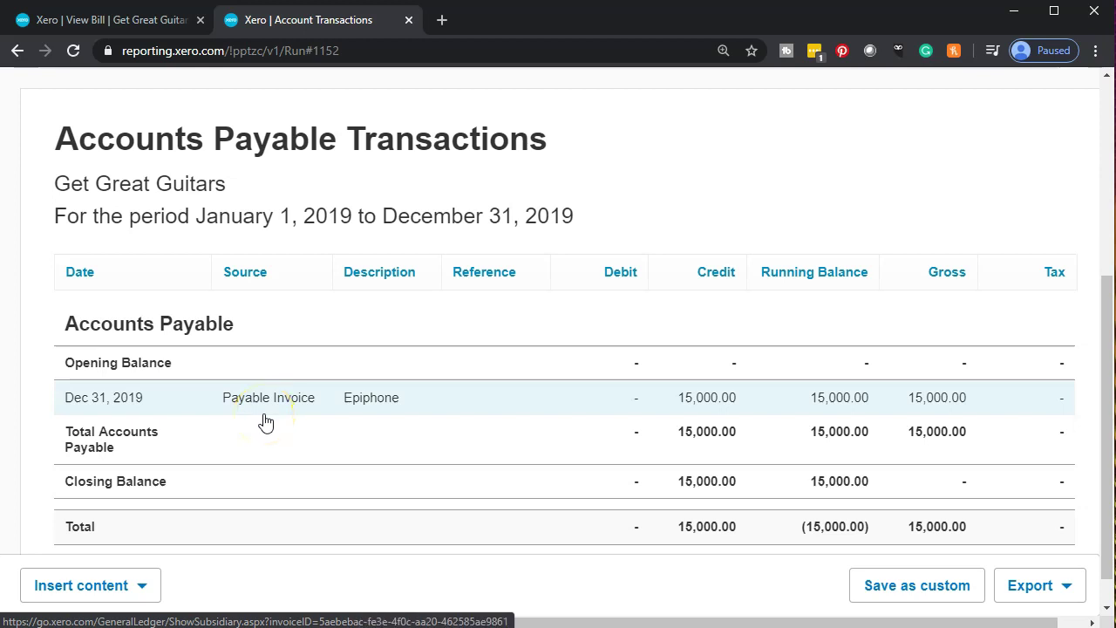
pyautogui.click(268, 417)
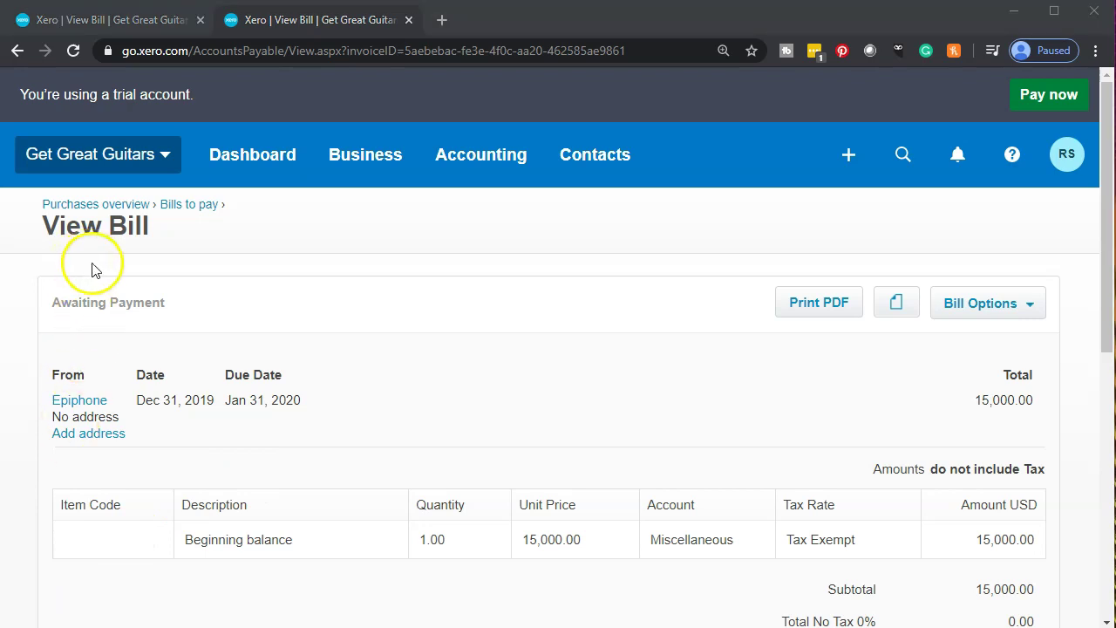
# Go back from the bill through the account transactions to the balance sheet and examine the current year earnings
pyautogui.click(17, 51)
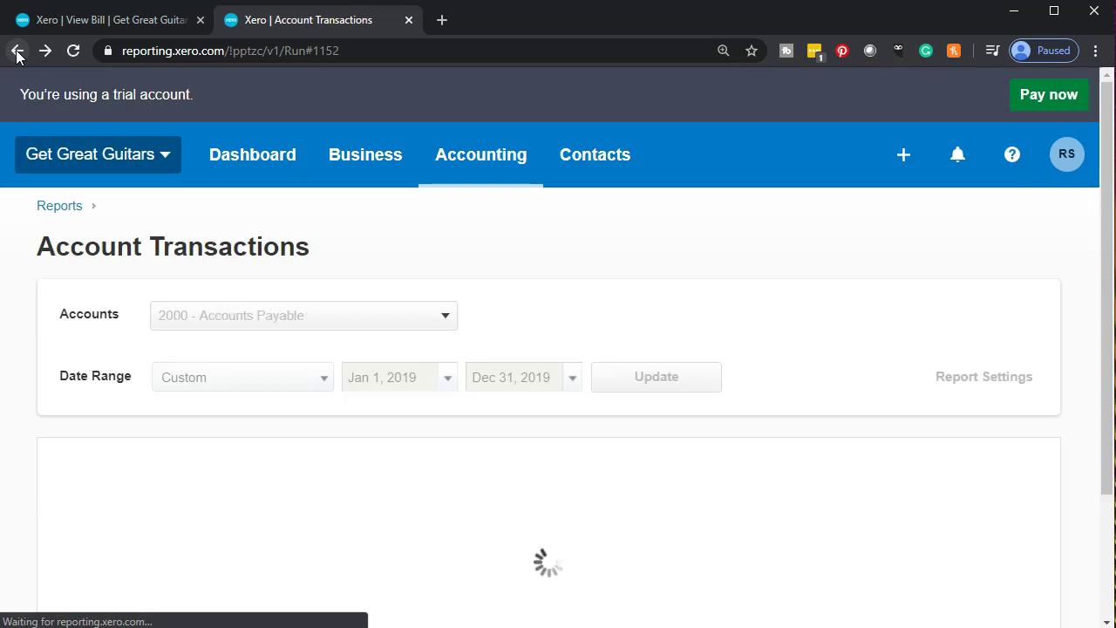
pyautogui.click(16, 53)
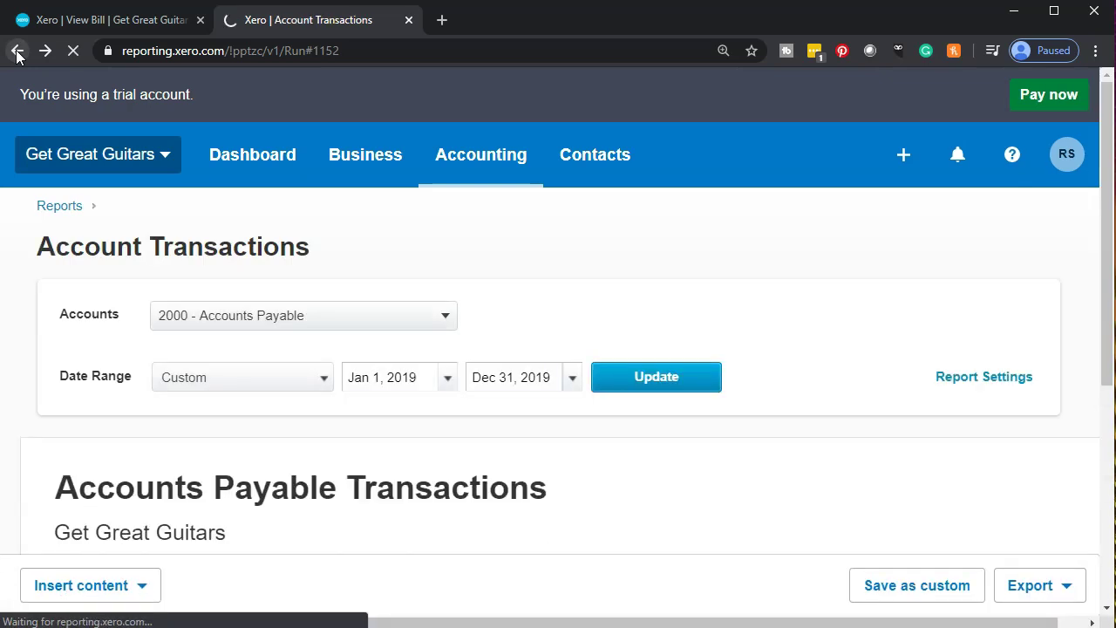
pyautogui.click(16, 52)
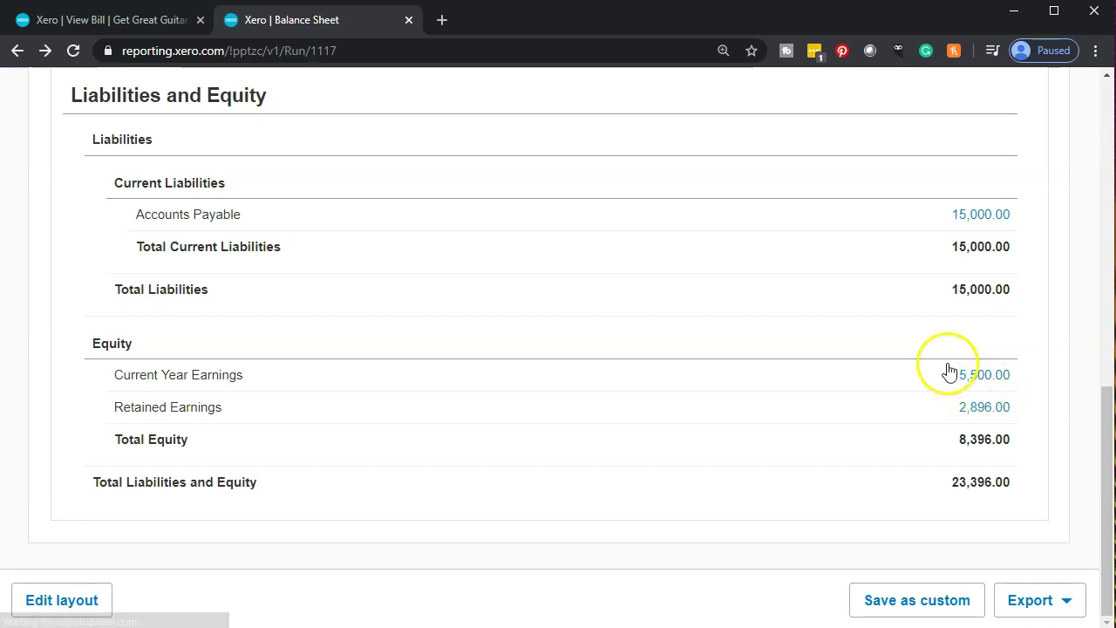
# Switch to the View Bill browser tab and open the Income Statement report there
pyautogui.click(131, 22)
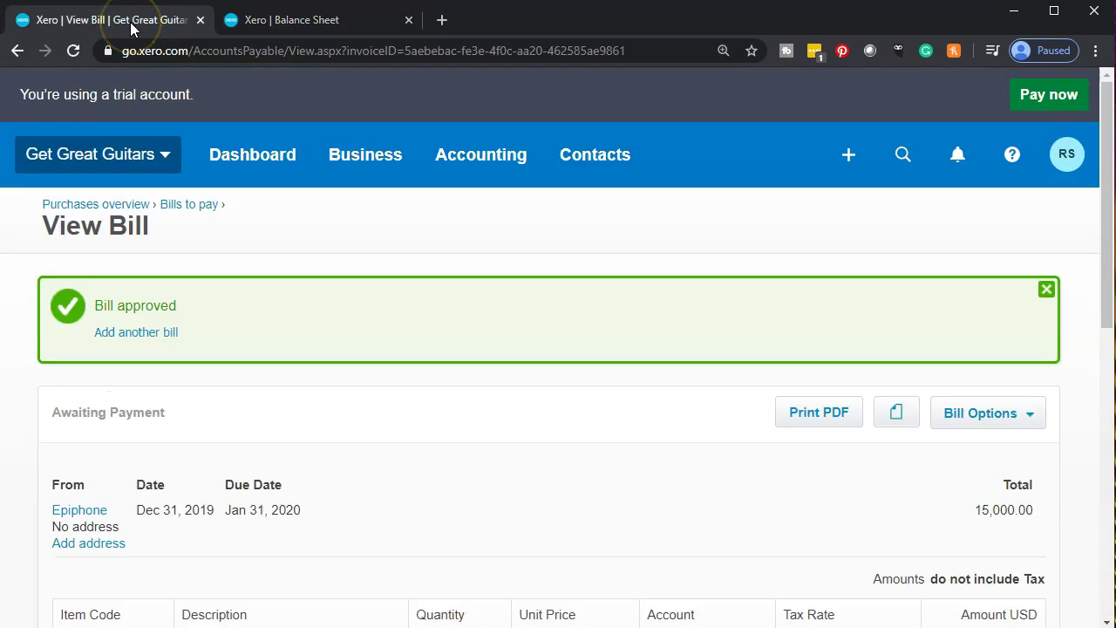
pyautogui.click(478, 153)
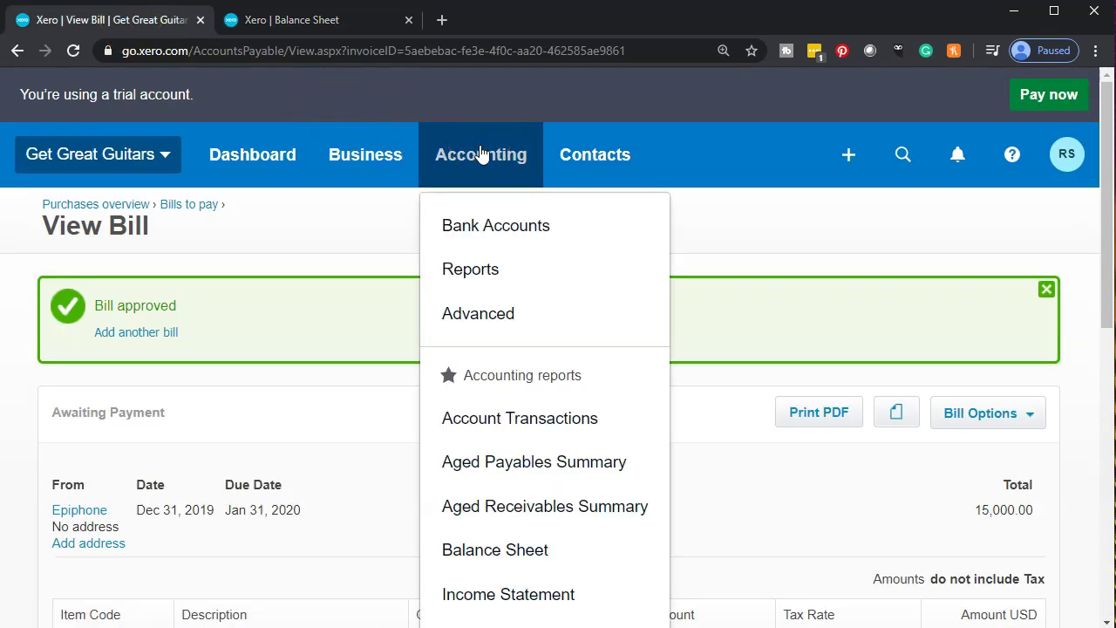
pyautogui.click(493, 600)
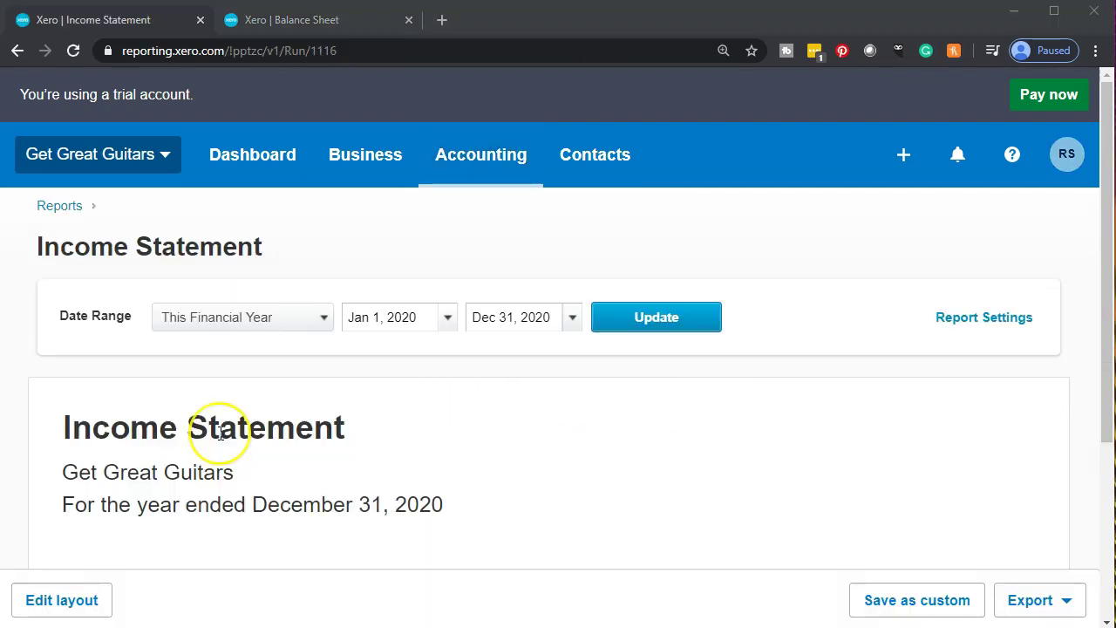
# Update the income statement for Last Financial Year and examine its sales, miscellaneous expense and operating income lines
pyautogui.scroll(-3, 220, 434)
pyautogui.scroll(3, 220, 434)
pyautogui.click(320, 324)
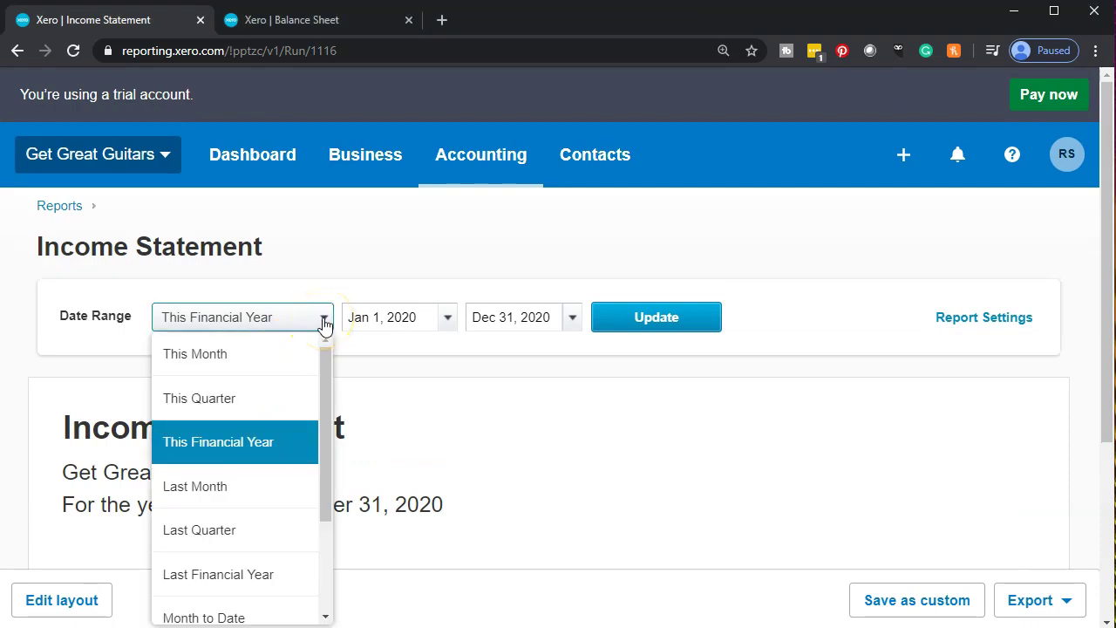
pyautogui.click(264, 579)
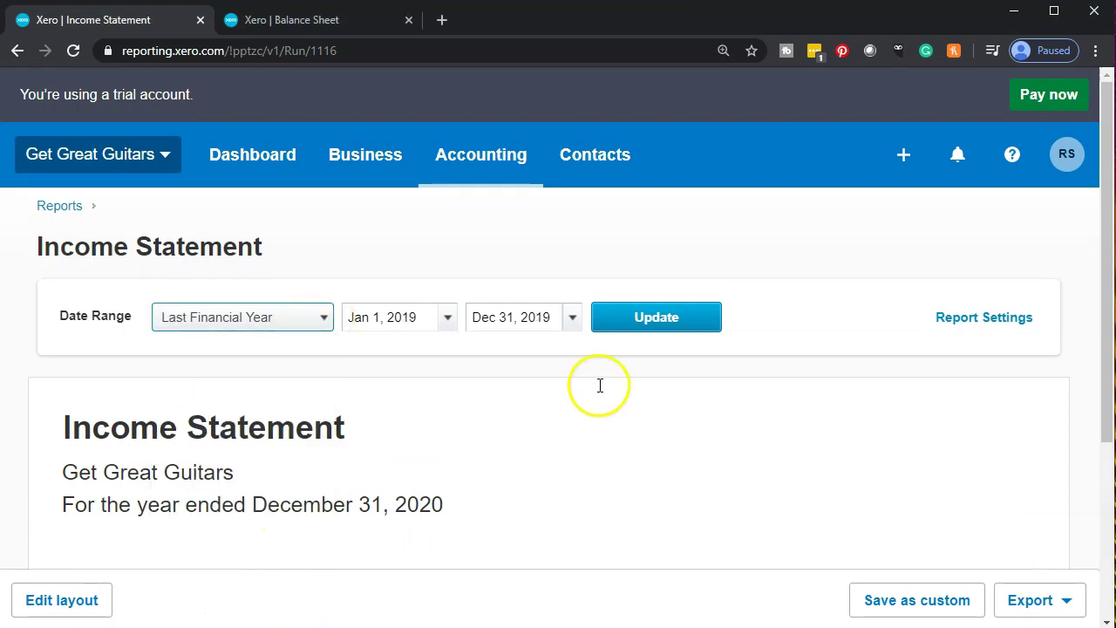
pyautogui.click(668, 321)
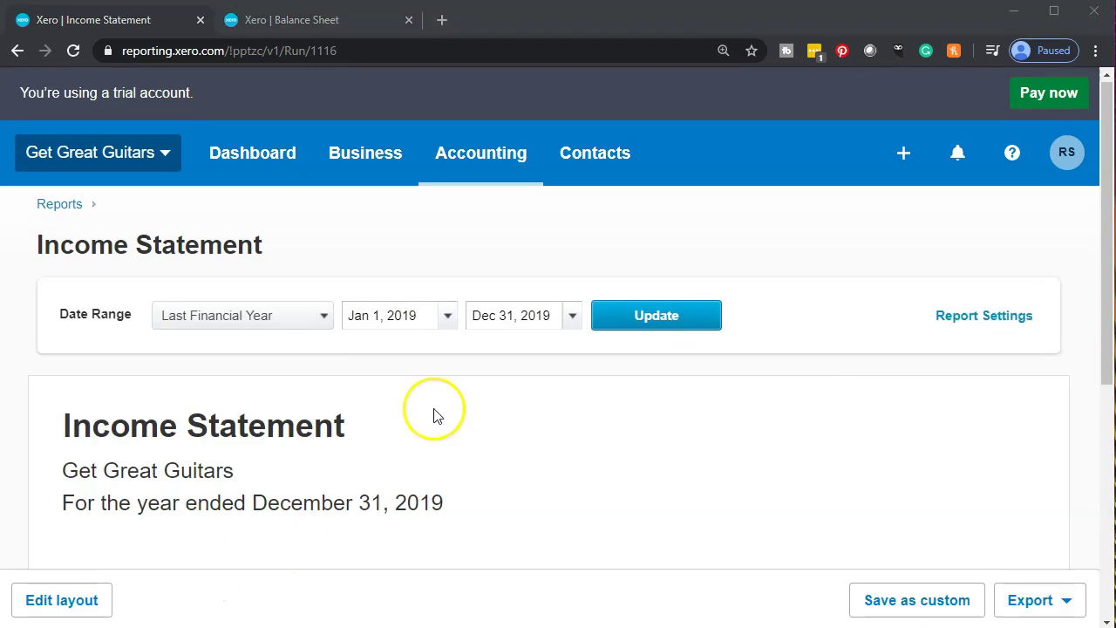
pyautogui.scroll(-4, 436, 415)
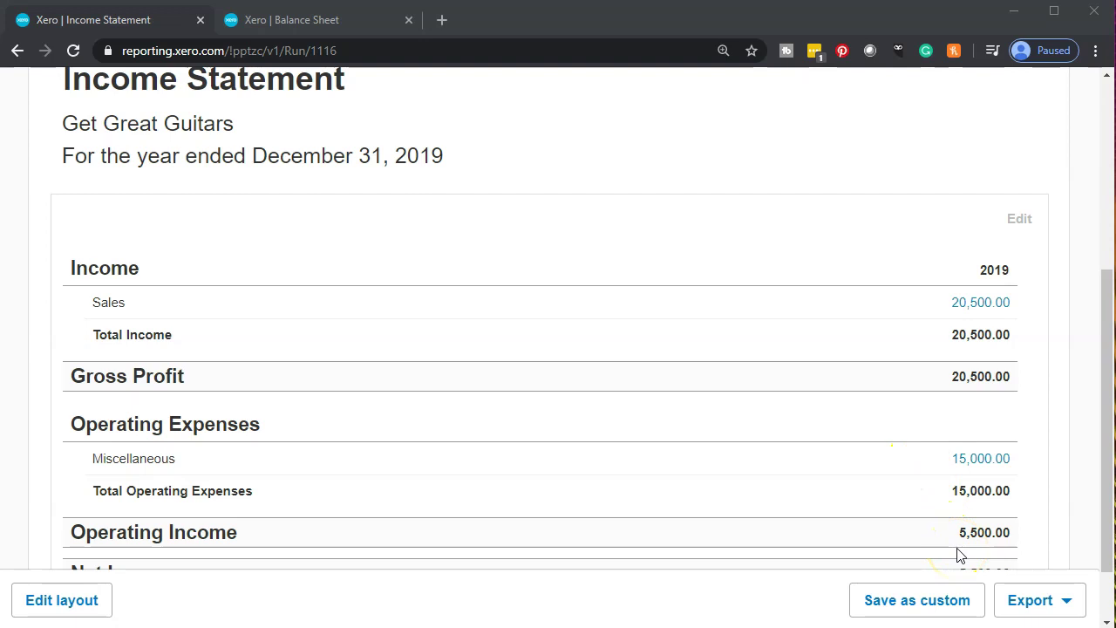
# In the balance sheet browser tab, update the report as of January 1, 2020 and examine the liabilities and retained earnings
pyautogui.click(307, 21)
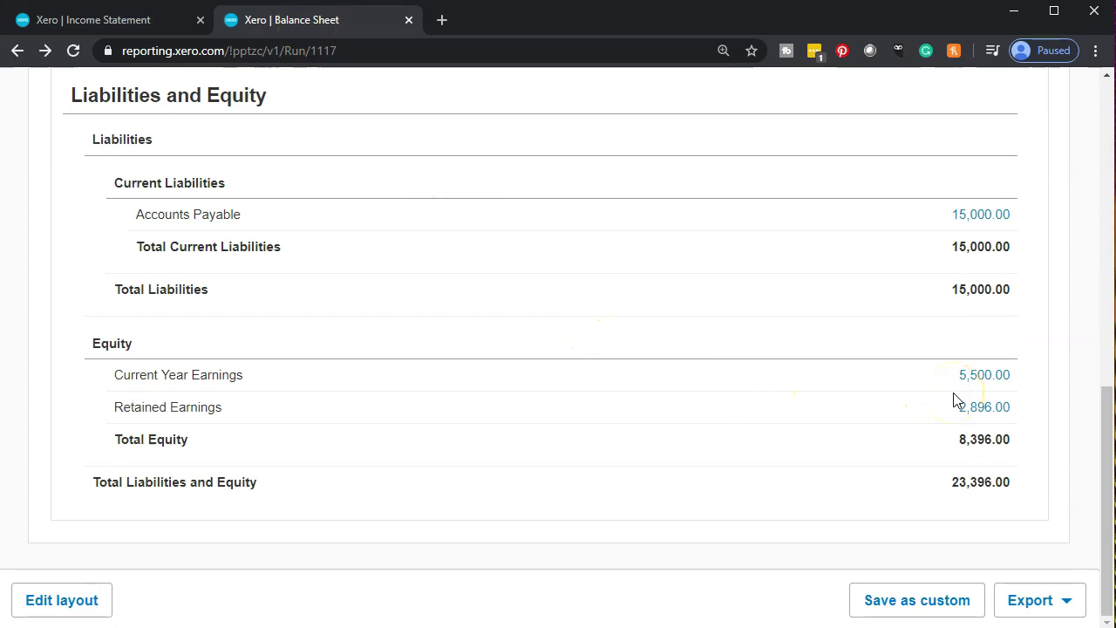
pyautogui.scroll(10, 528, 373)
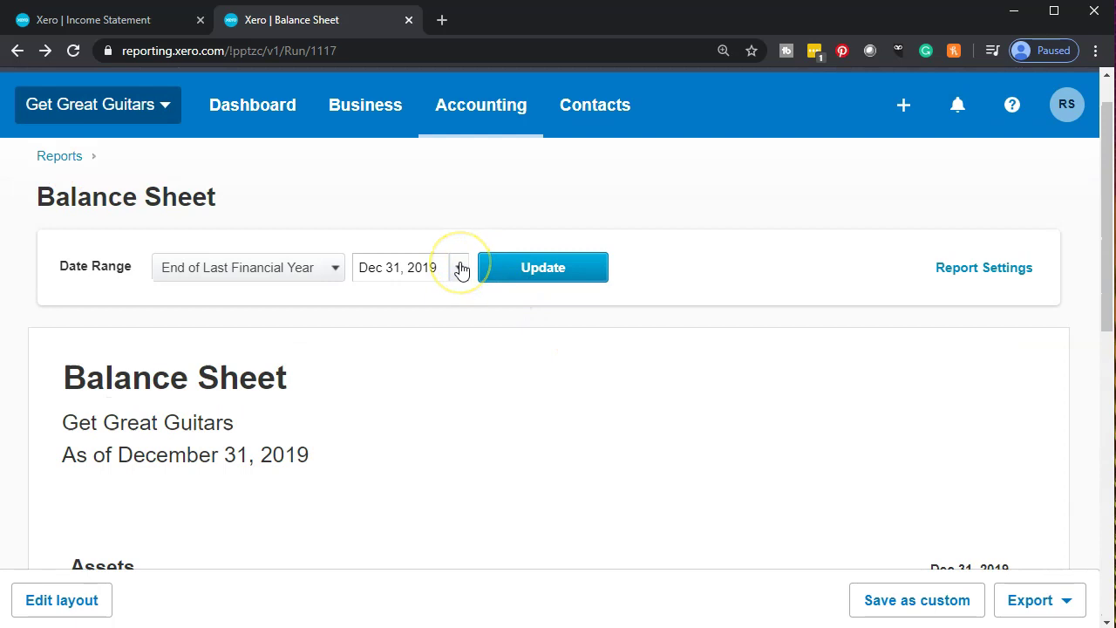
pyautogui.click(461, 271)
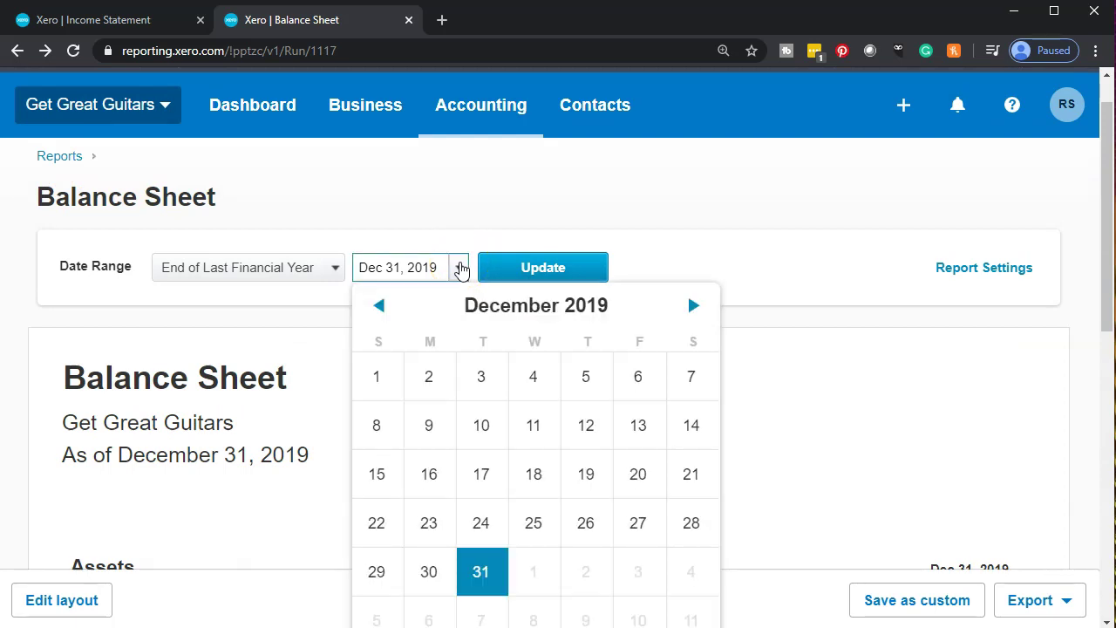
pyautogui.click(694, 306)
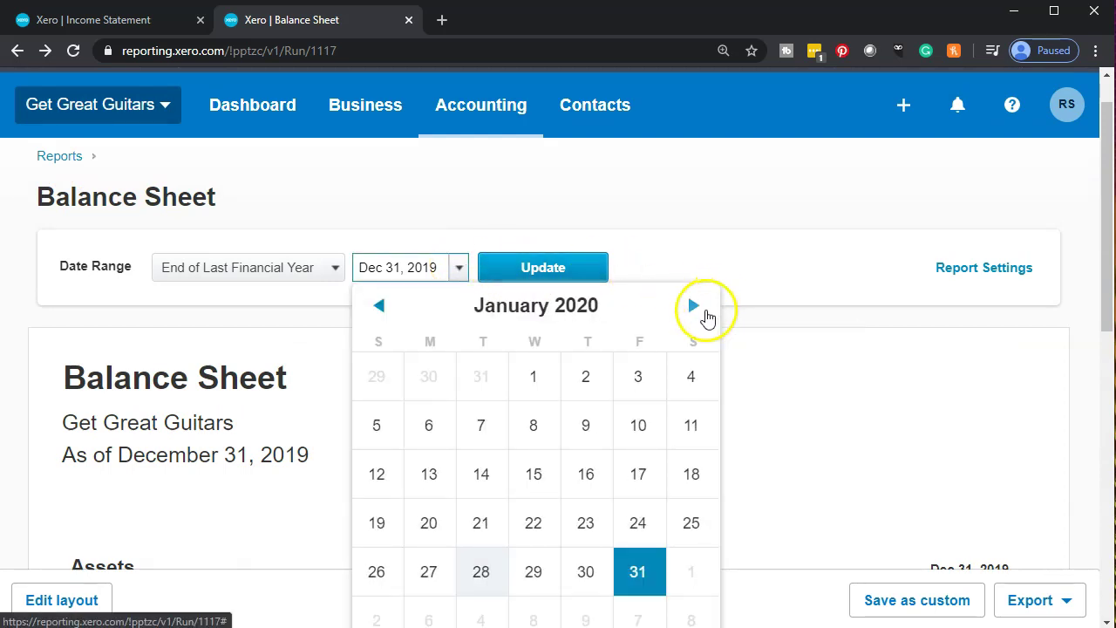
pyautogui.click(527, 375)
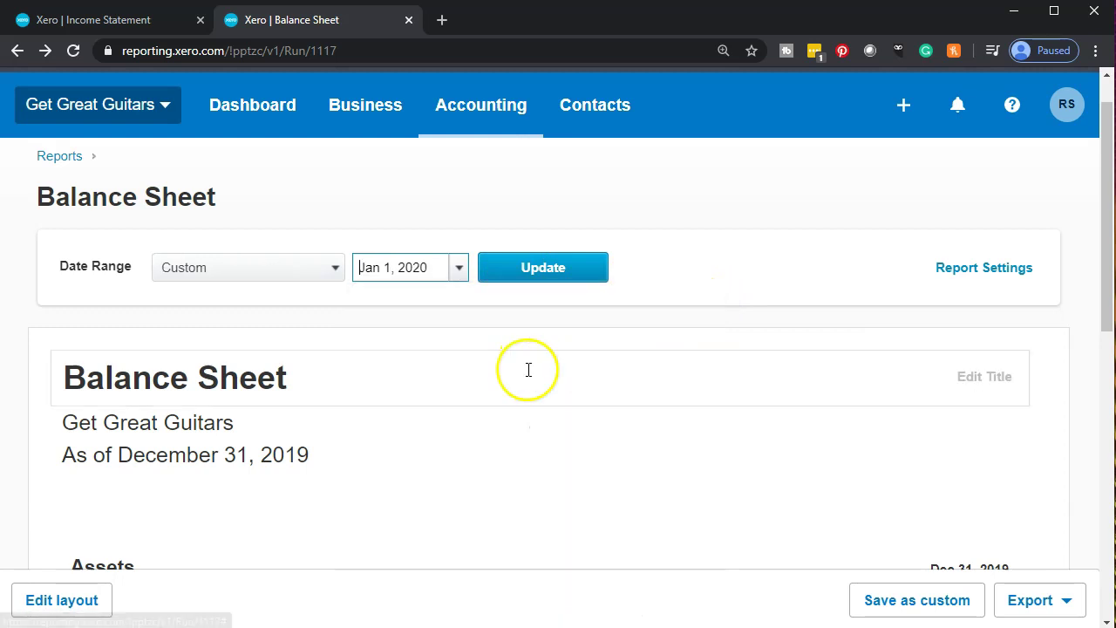
pyautogui.click(536, 277)
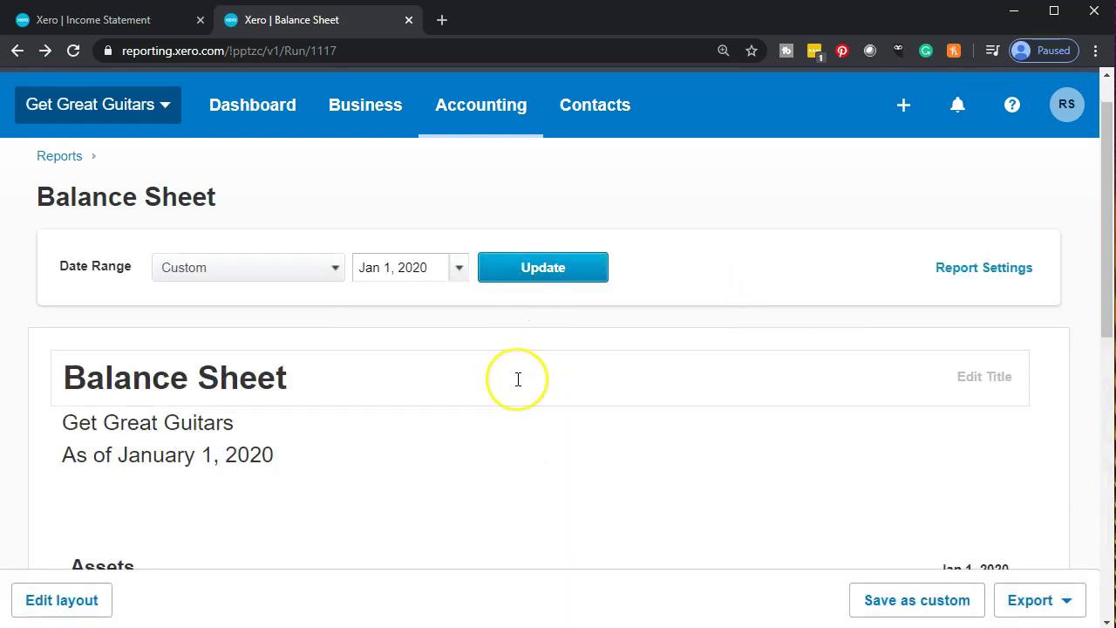
pyautogui.scroll(-5, 517, 378)
pyautogui.scroll(-1, 567, 401)
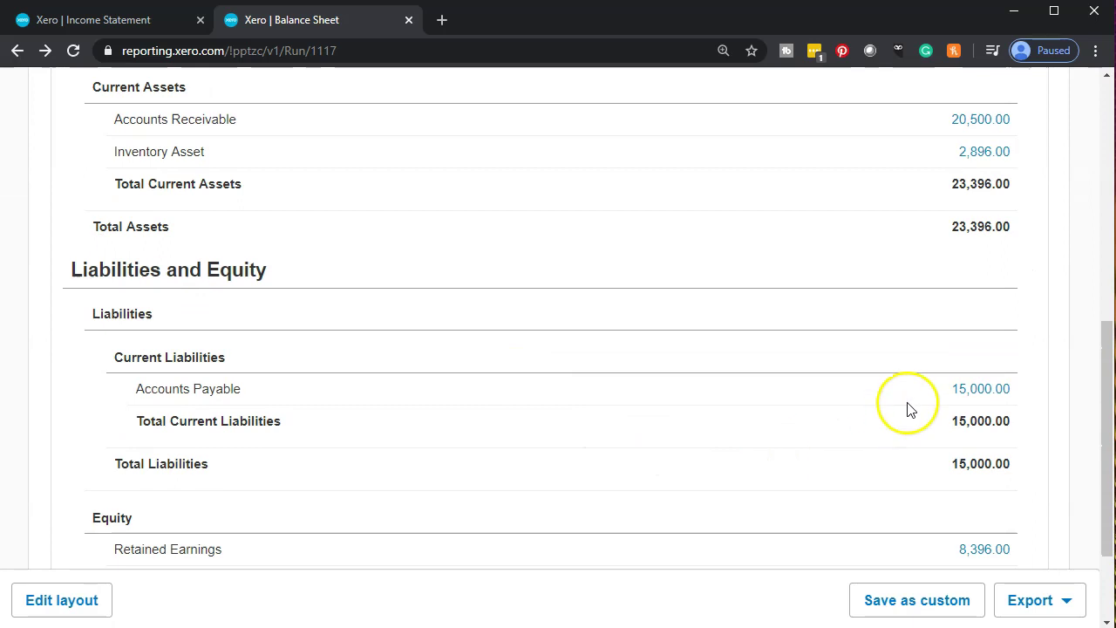
pyautogui.scroll(-2, 909, 407)
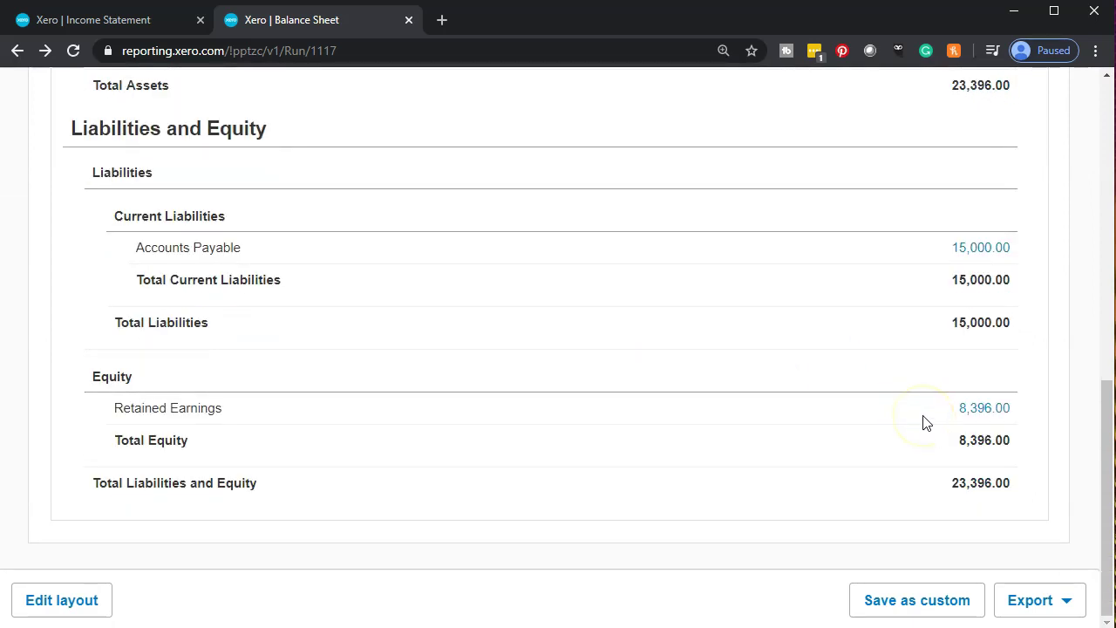
# Switch to the income statement browser tab and set the report's start date to January 1, 2020
pyautogui.click(114, 24)
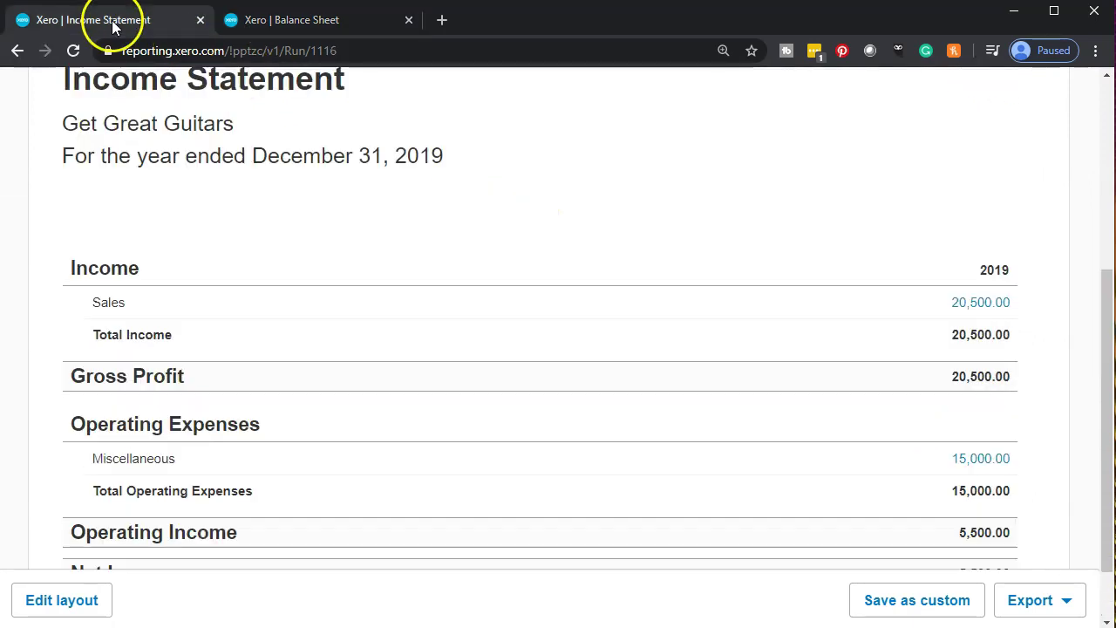
pyautogui.scroll(4, 287, 274)
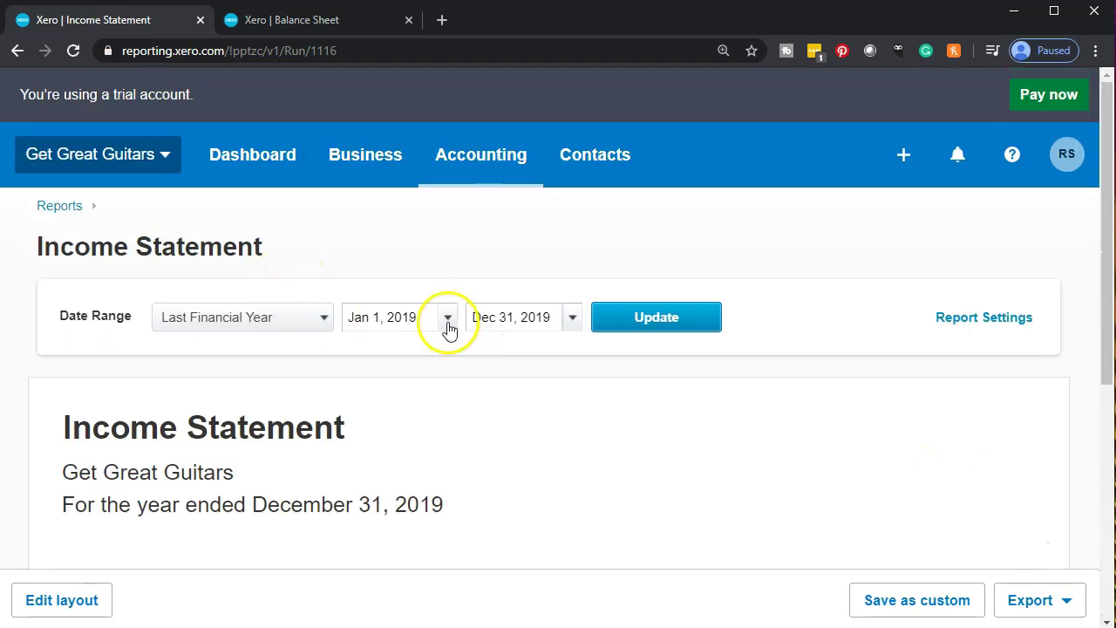
pyautogui.click(448, 327)
pyautogui.click(682, 344)
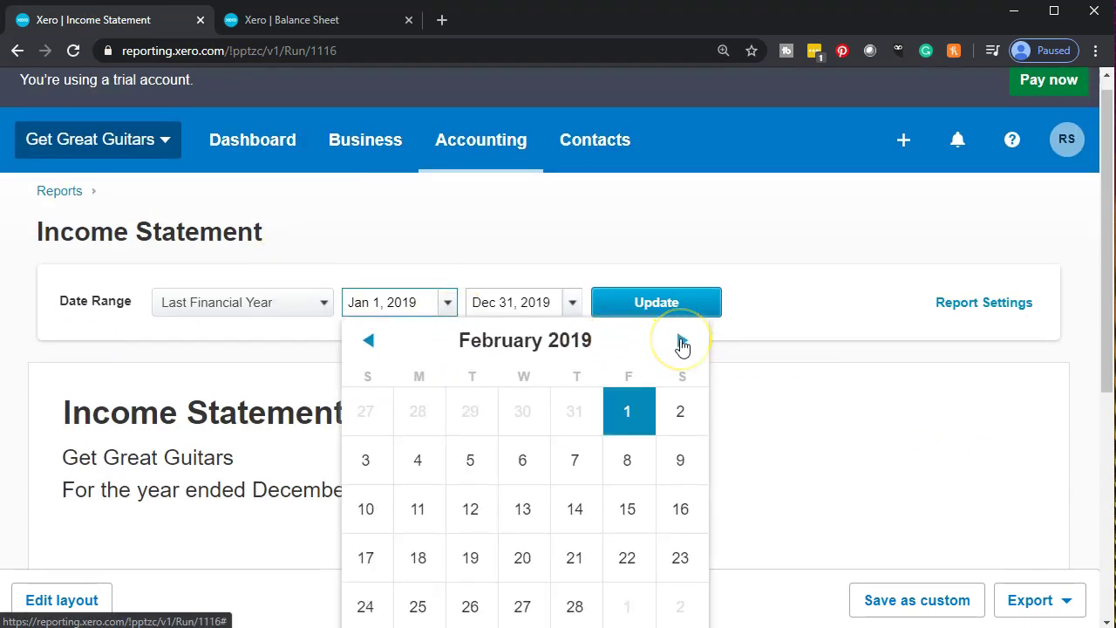
pyautogui.click(682, 340)
pyautogui.click(683, 341)
pyautogui.click(682, 340)
pyautogui.click(683, 341)
pyautogui.click(683, 341)
pyautogui.click(683, 341)
pyautogui.click(682, 341)
pyautogui.click(682, 341)
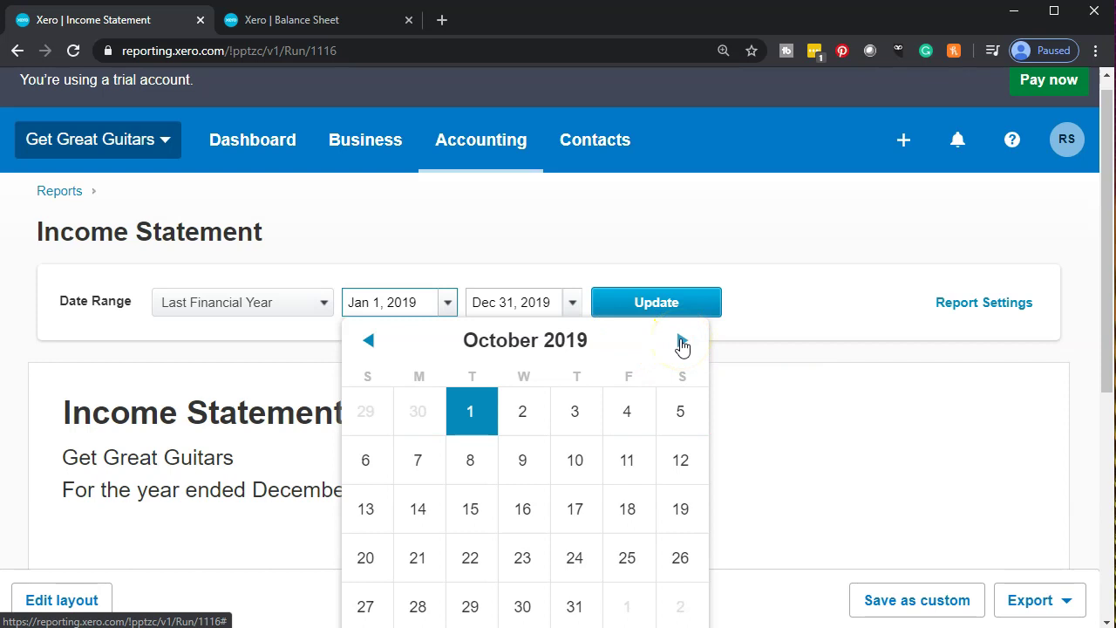
pyautogui.click(683, 341)
pyautogui.click(682, 341)
pyautogui.click(682, 341)
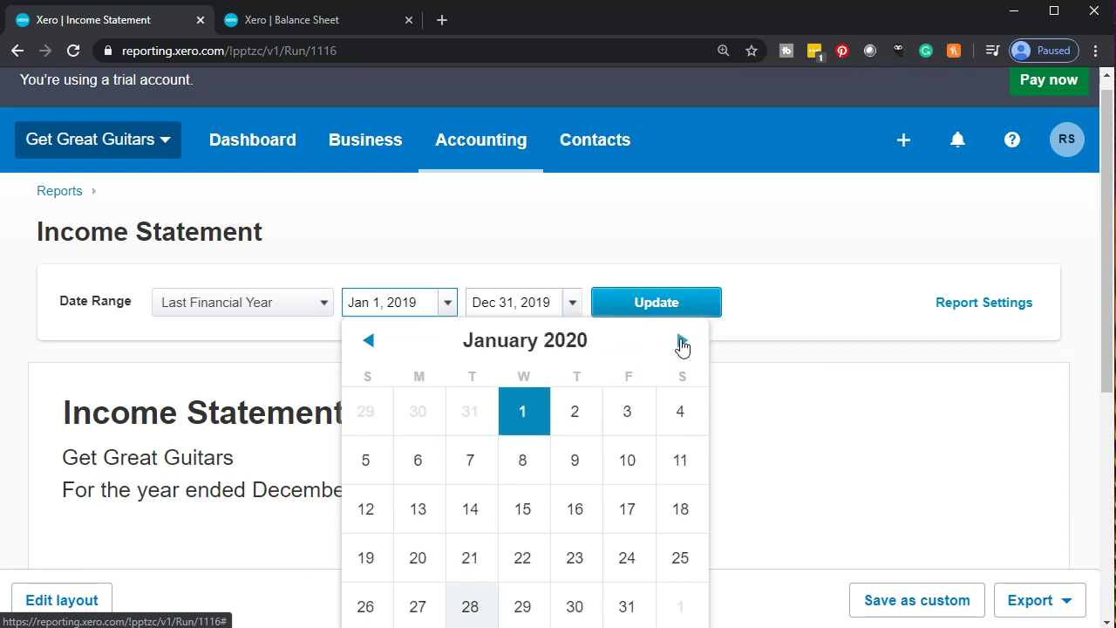
pyautogui.click(526, 412)
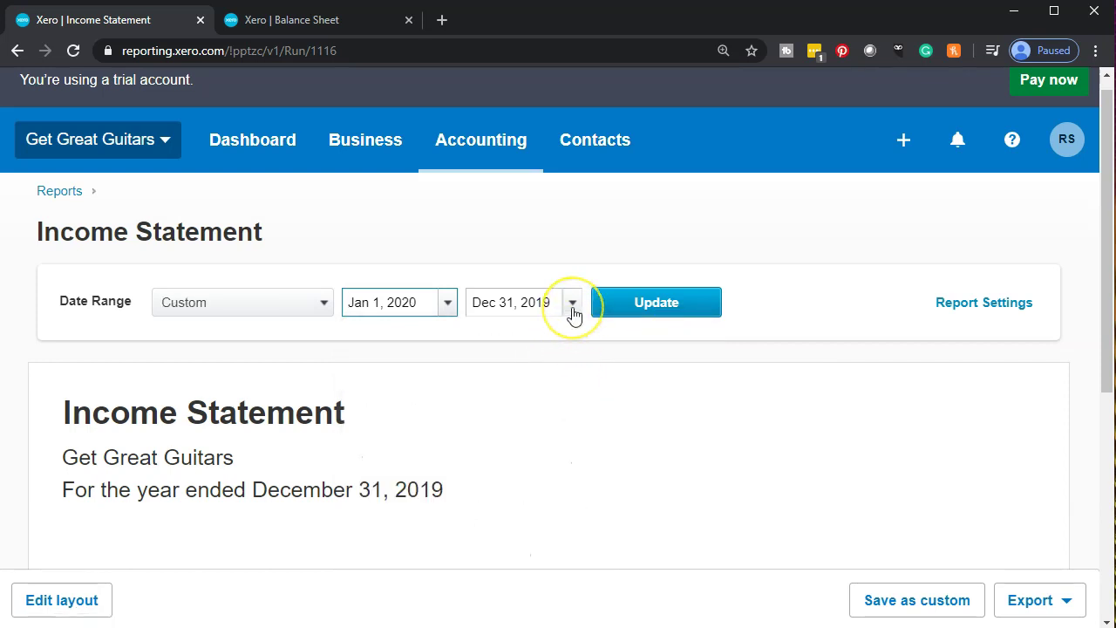
# Try to set the income statement's end date to March 31, 2020 and update the report
pyautogui.click(572, 305)
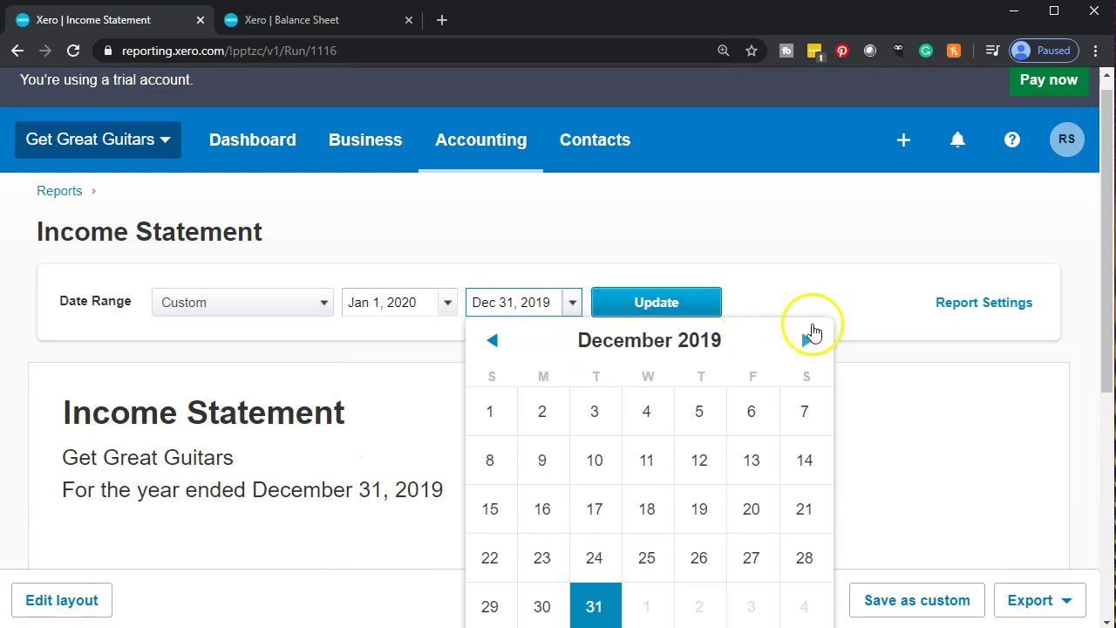
pyautogui.click(808, 335)
pyautogui.click(808, 336)
pyautogui.click(809, 336)
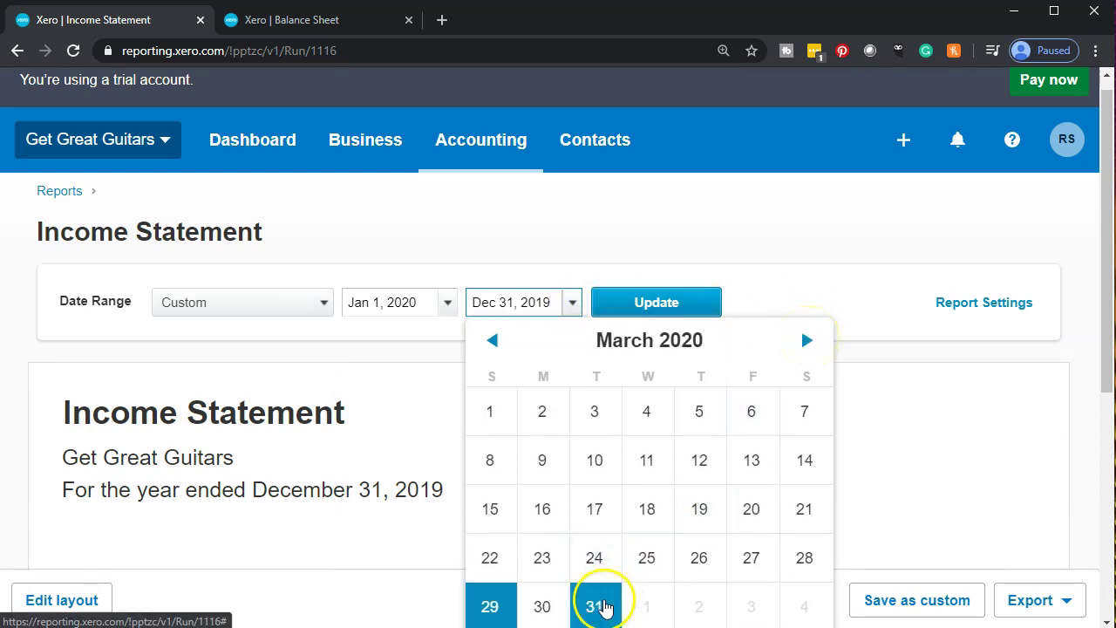
pyautogui.click(640, 303)
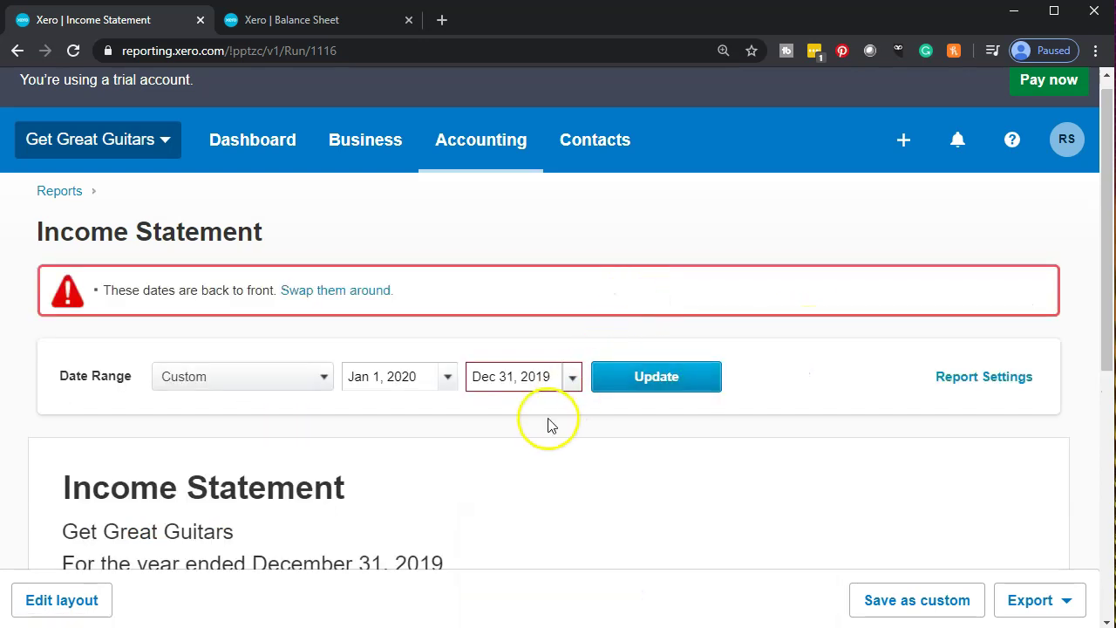
# Set the income statement's end date to March 31, 2020
pyautogui.click(572, 377)
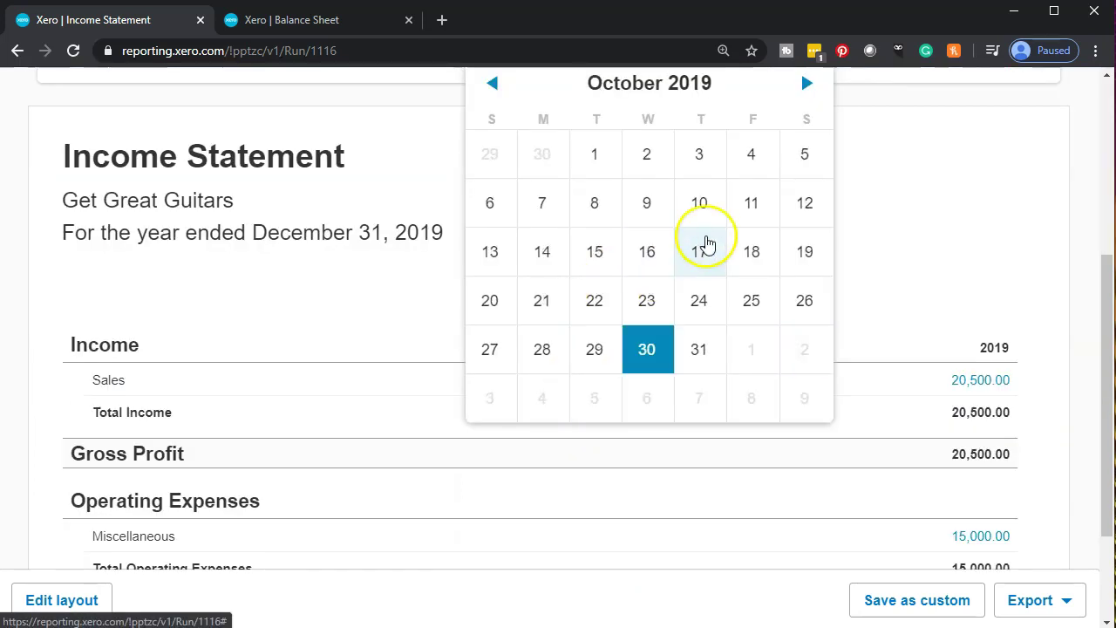
pyautogui.click(805, 83)
pyautogui.click(806, 83)
pyautogui.click(805, 83)
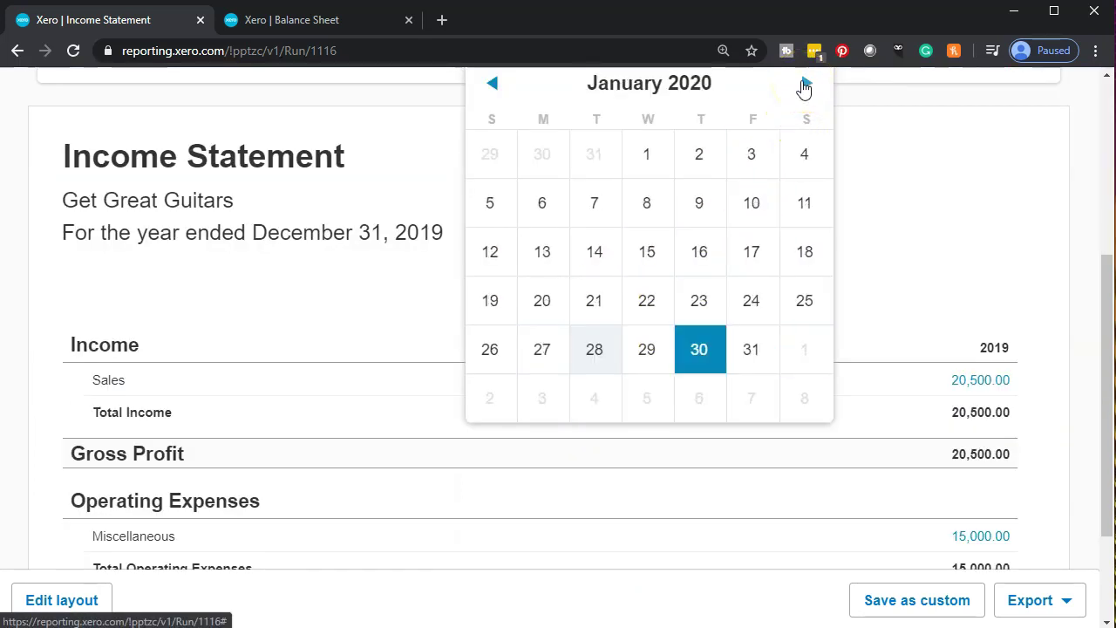
pyautogui.click(805, 84)
pyautogui.click(805, 83)
pyautogui.click(594, 350)
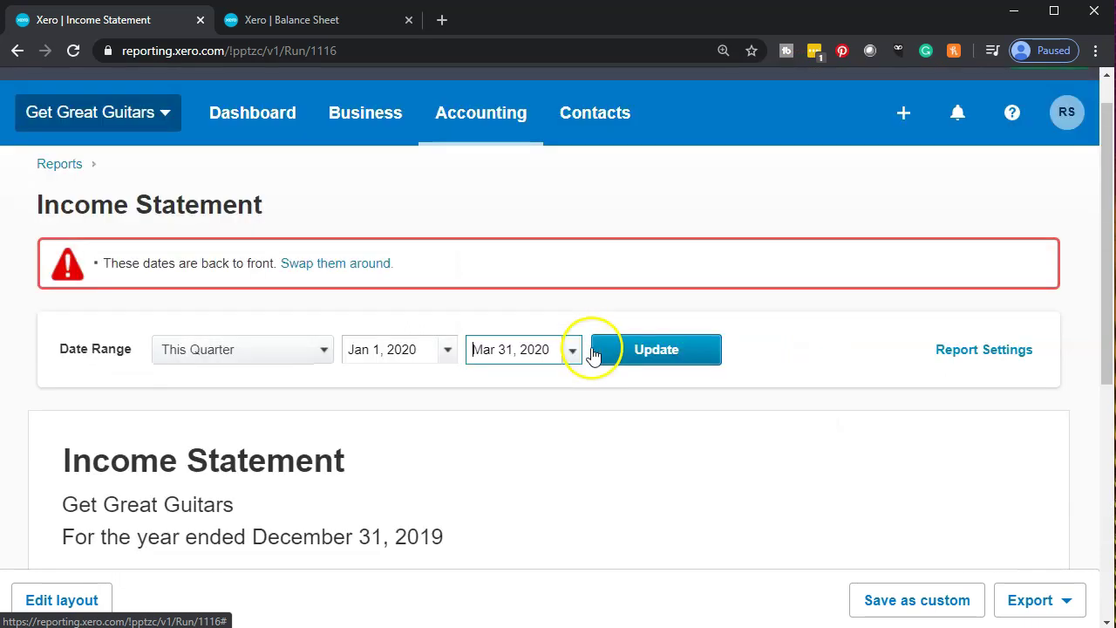
# Update the income statement for January 1 to March 31, 2020 and examine its income lines
pyautogui.click(659, 347)
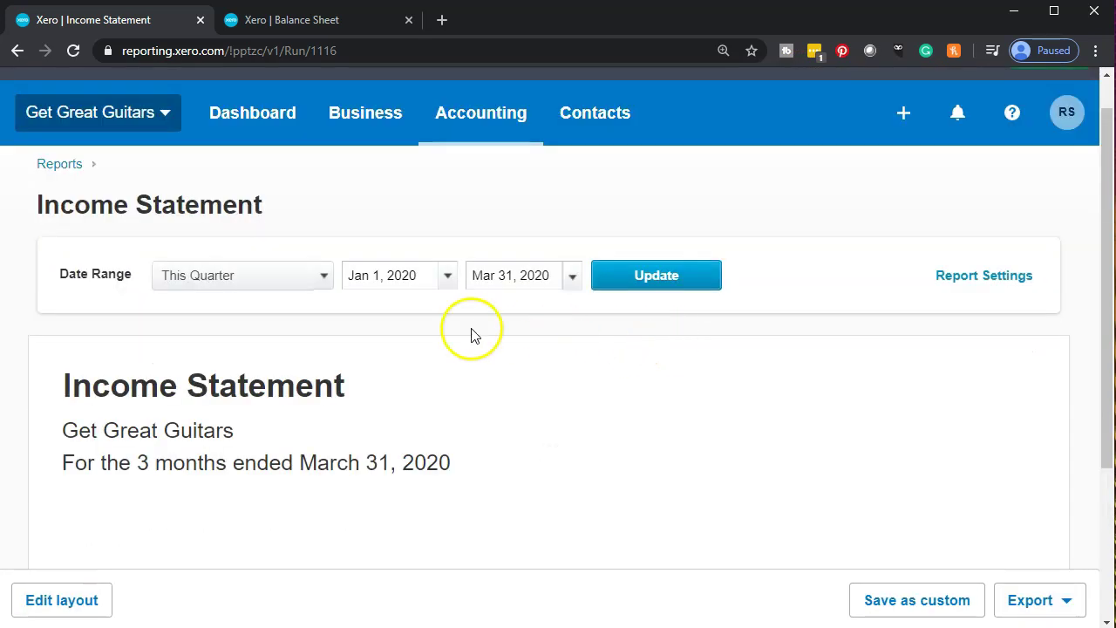
pyautogui.scroll(-3, 414, 306)
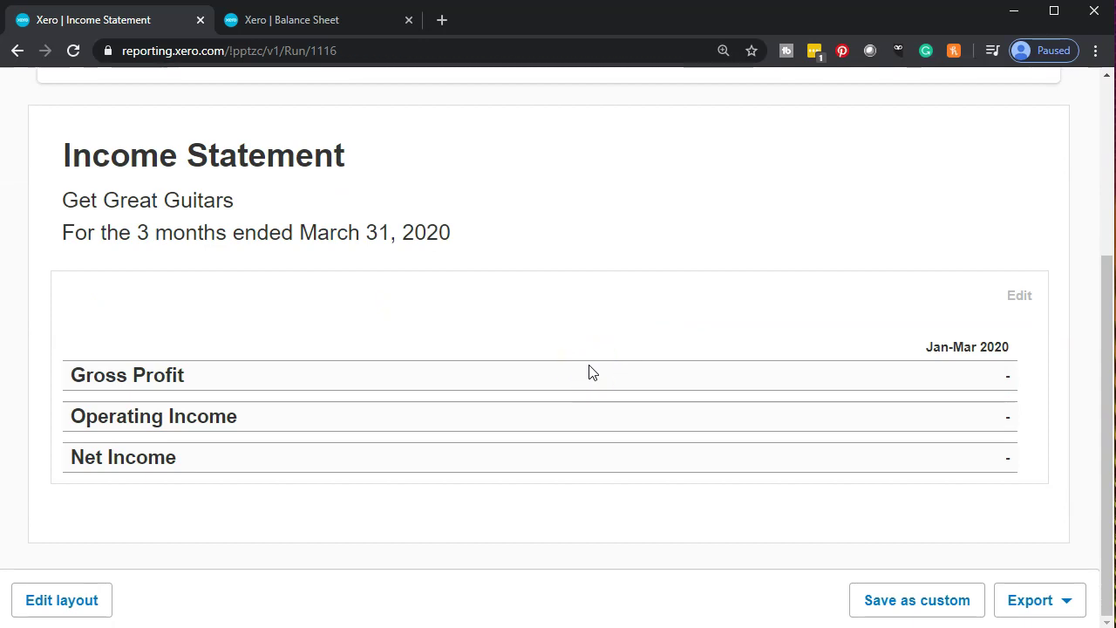
# Duplicate the income statement browser tab and review the liabilities and equity in the balance sheet tab
pyautogui.rightClick(159, 17)
pyautogui.click(183, 79)
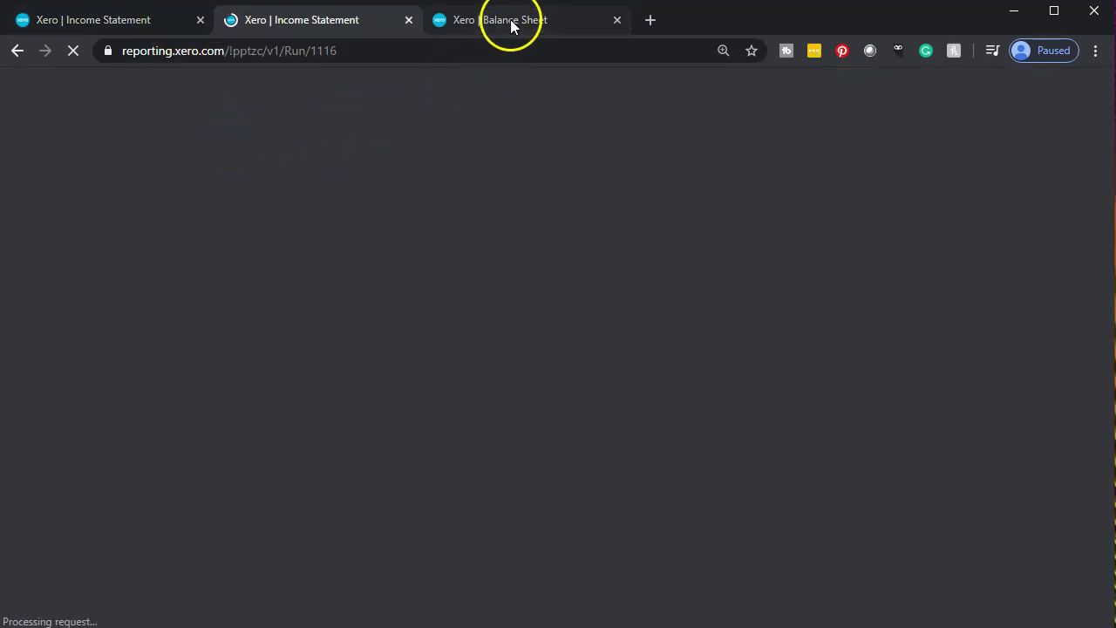
pyautogui.click(510, 27)
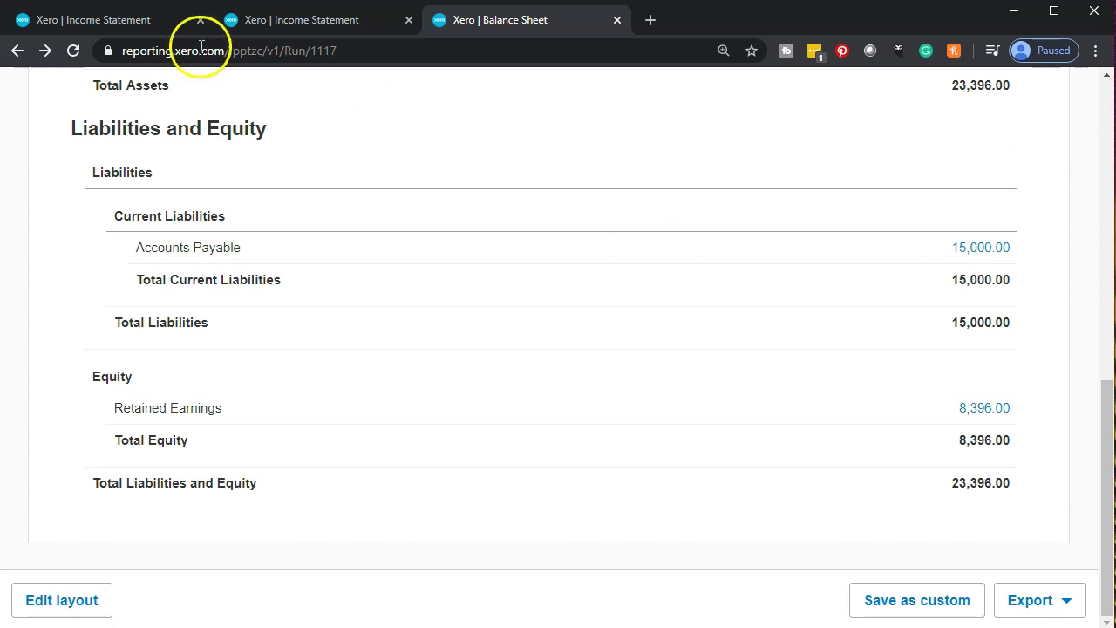
# In the original income statement browser tab, open the Aged Payables Summary report and examine the Epiphone balance
pyautogui.click(110, 28)
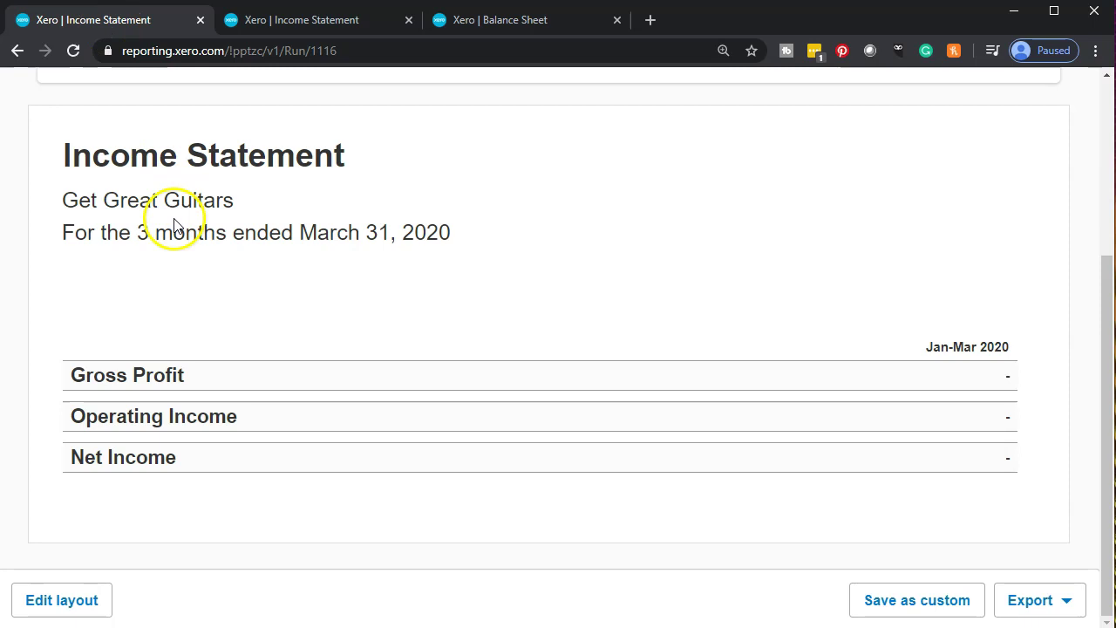
pyautogui.scroll(3, 167, 222)
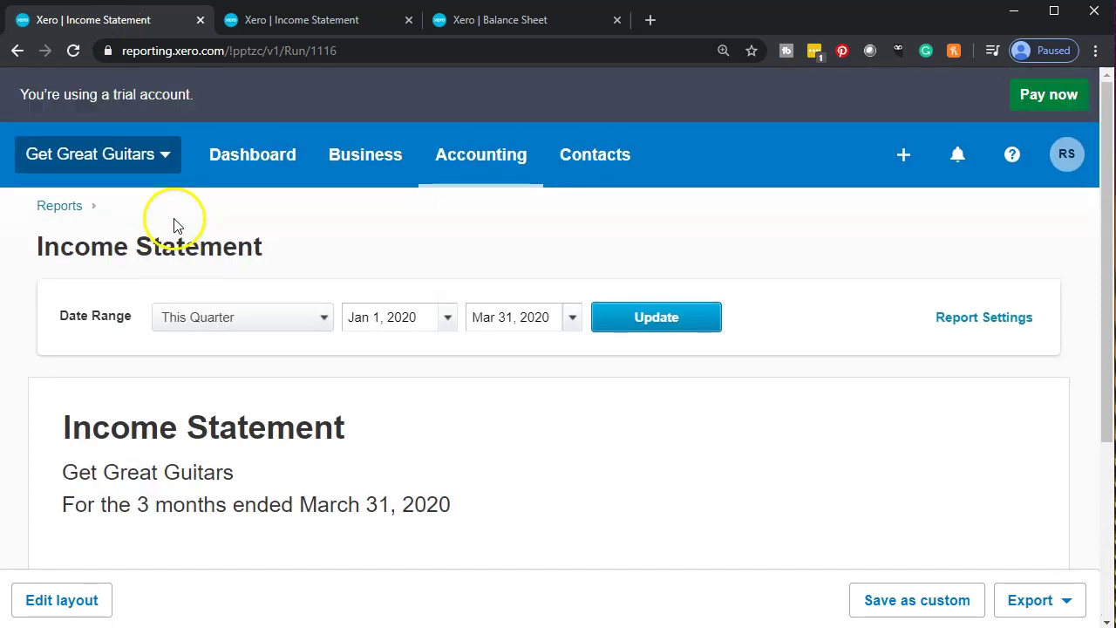
pyautogui.click(493, 152)
pyautogui.click(485, 277)
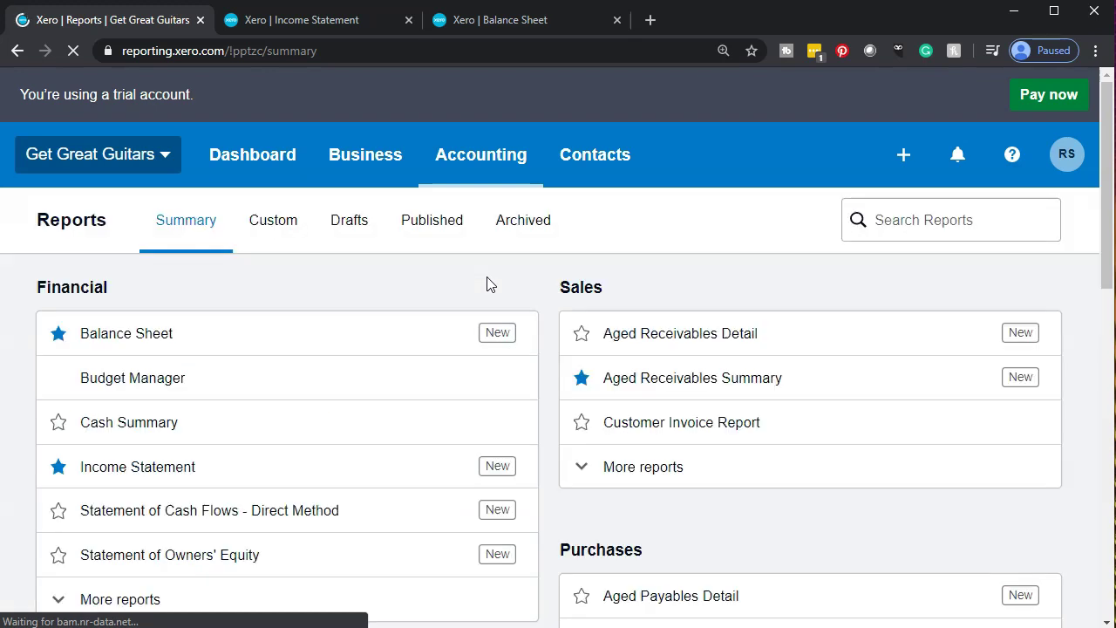
pyautogui.scroll(-3, 487, 284)
pyautogui.scroll(-1, 488, 284)
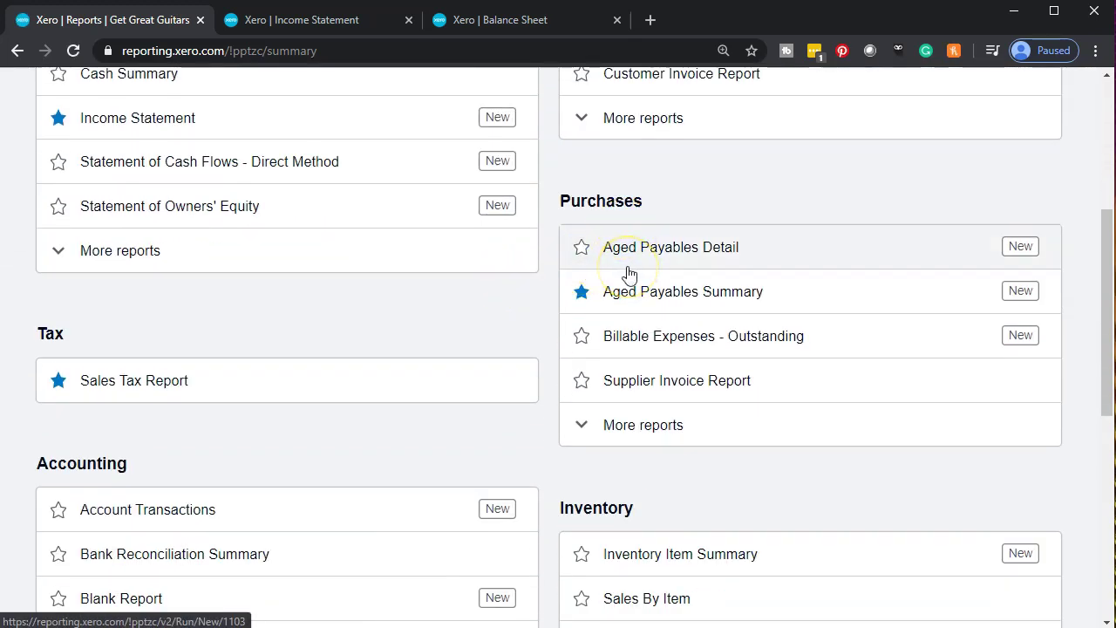
pyautogui.click(651, 308)
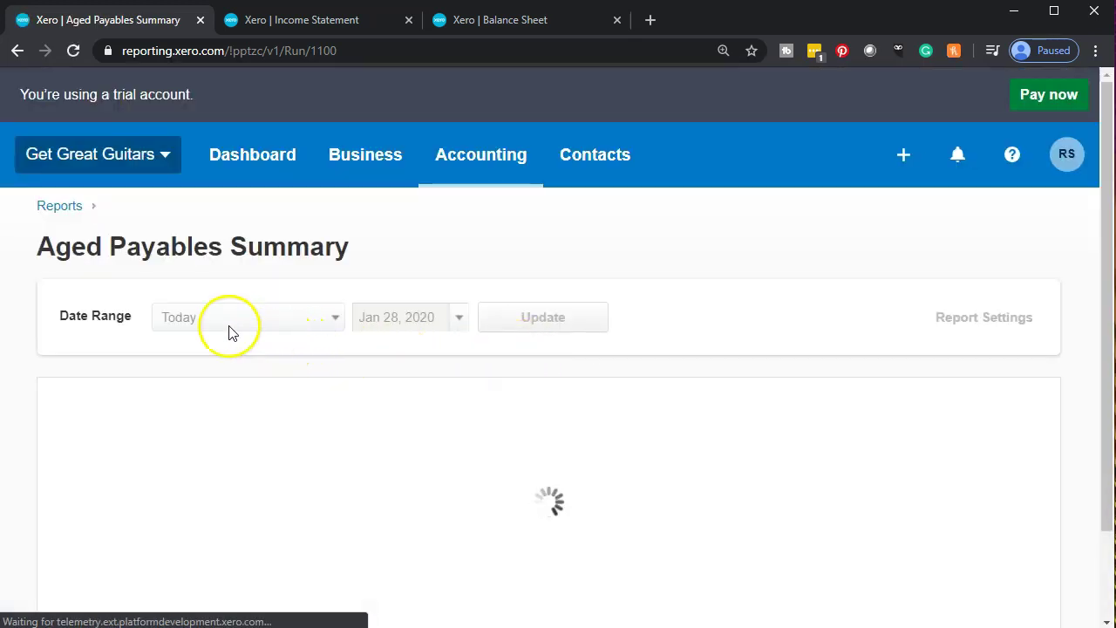
pyautogui.scroll(-3, 227, 331)
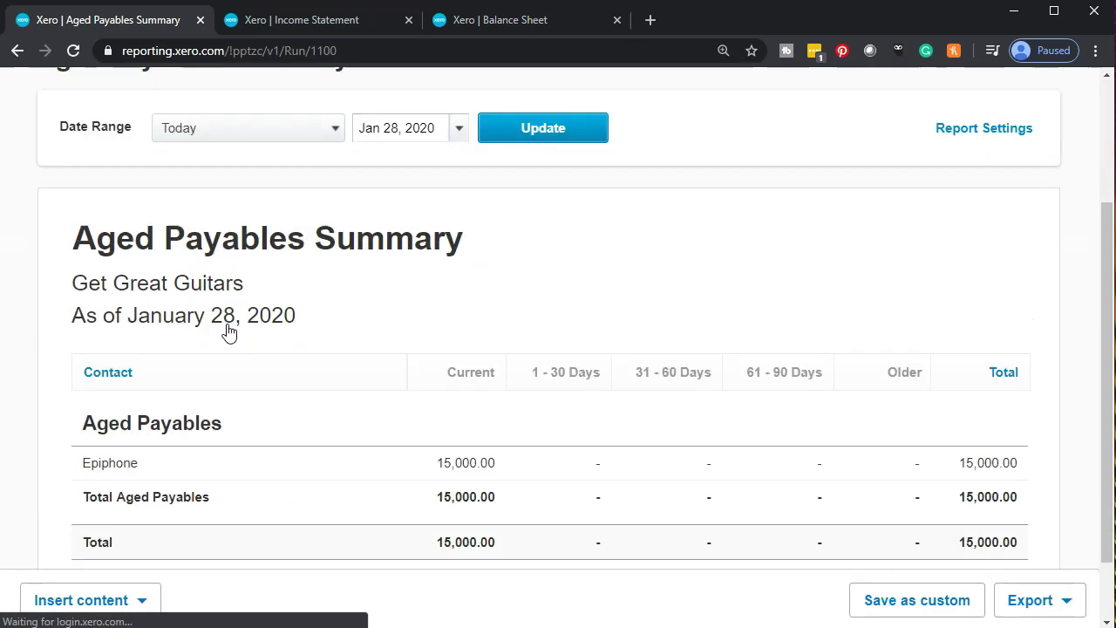
pyautogui.click(131, 401)
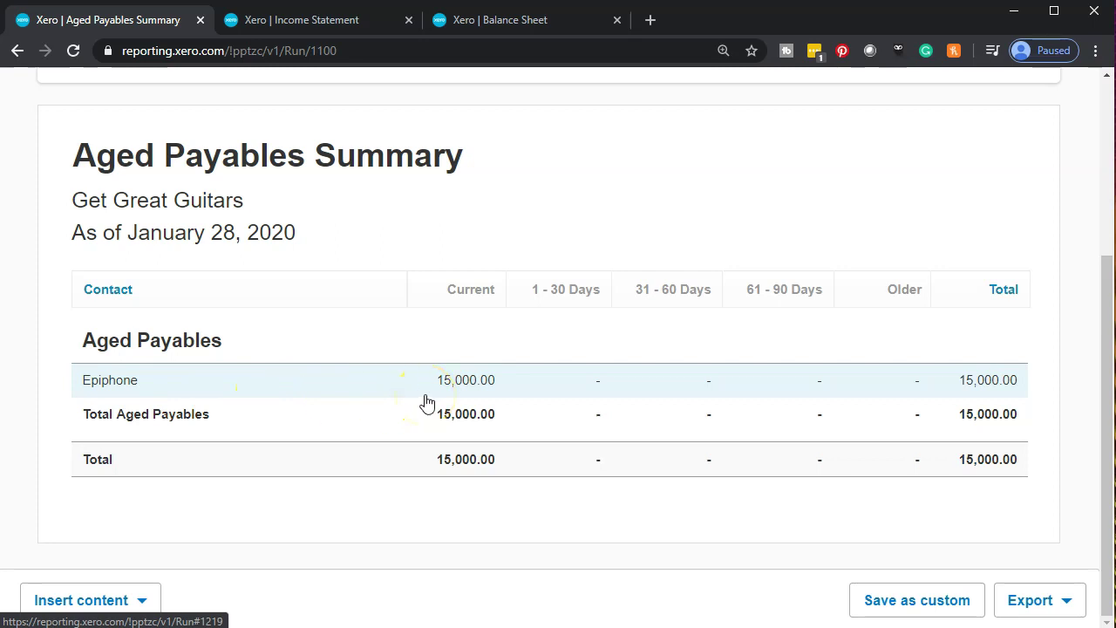
# Go to the organization's dashboard and examine the summary of bills that need to be paid
pyautogui.scroll(3, 427, 402)
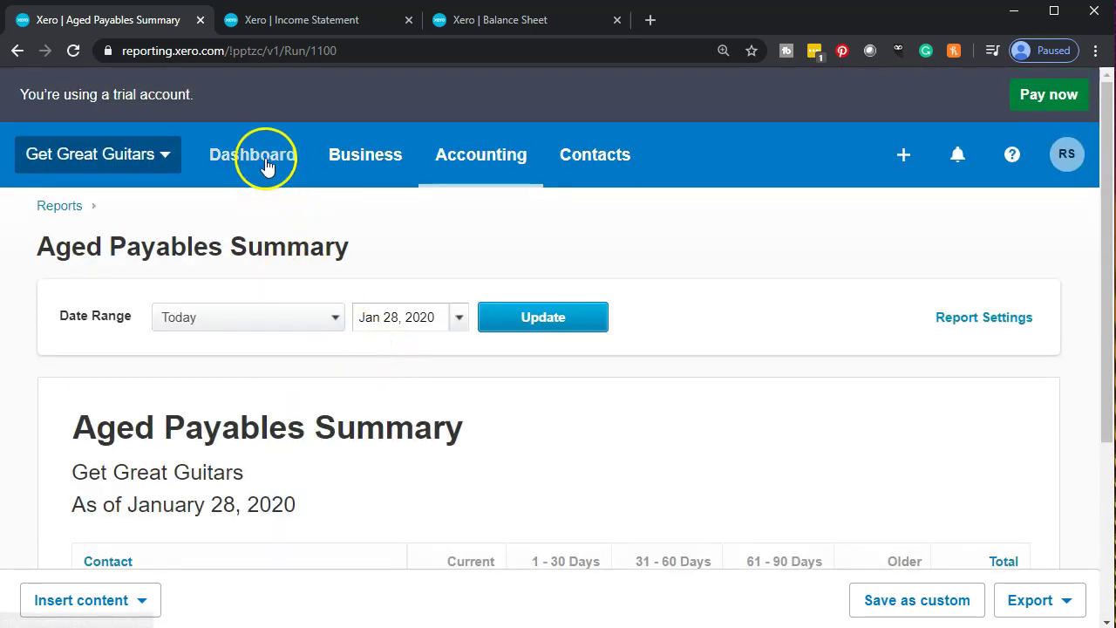
pyautogui.click(259, 157)
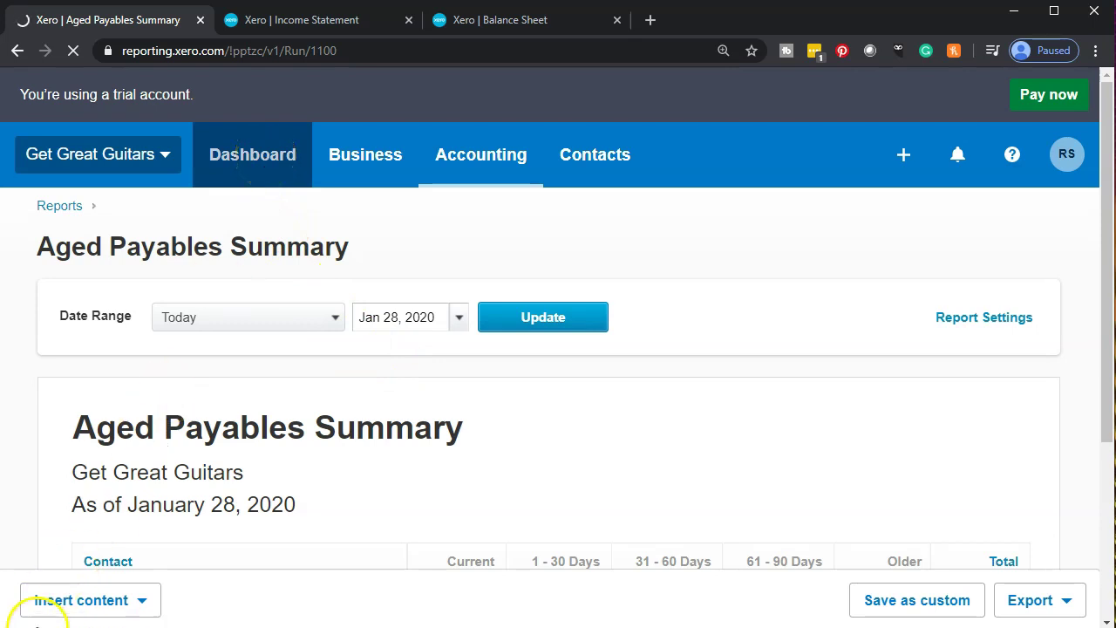
pyautogui.scroll(-3, 217, 415)
pyautogui.scroll(-10, 218, 415)
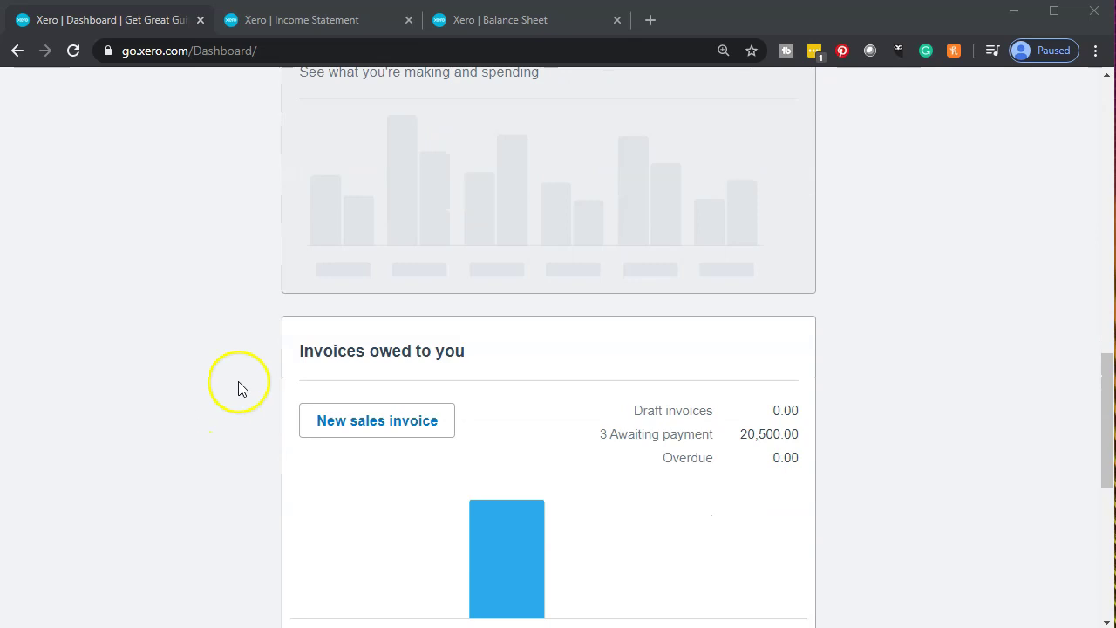
pyautogui.scroll(-2, 282, 371)
pyautogui.scroll(-3, 280, 373)
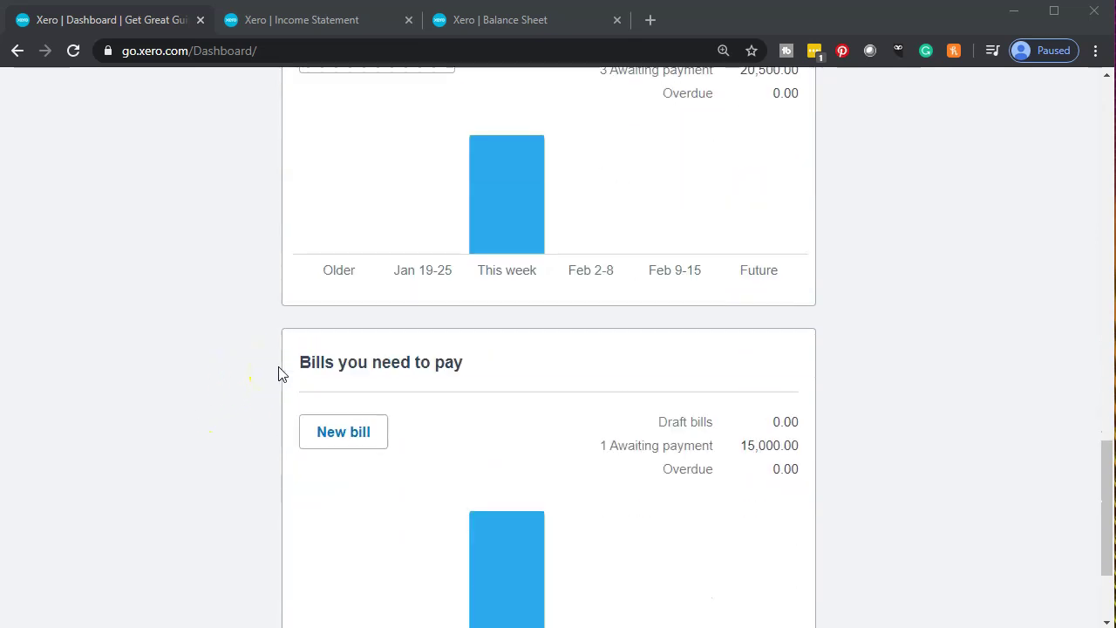
# Open the purchases overview from the bills summary and list the bills awaiting payment
pyautogui.click(387, 298)
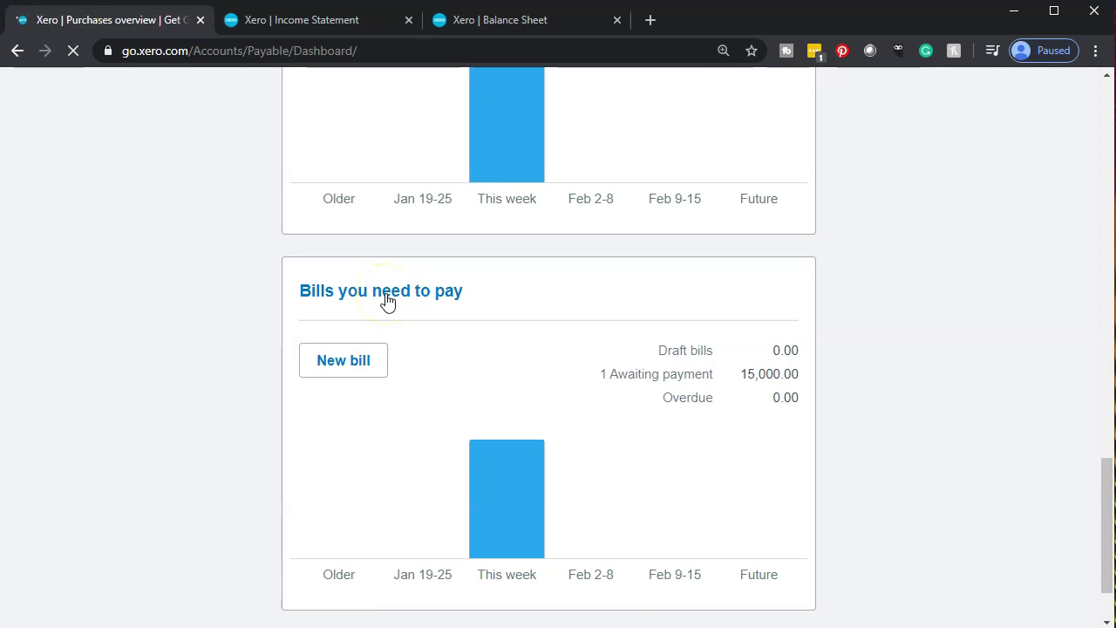
pyautogui.scroll(-3, 387, 302)
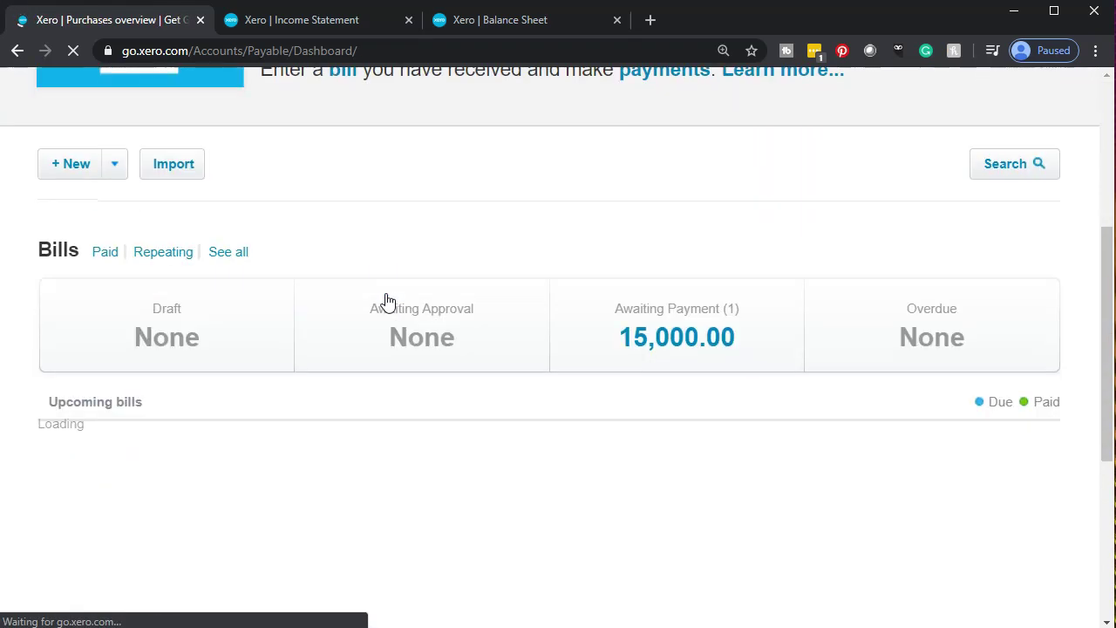
pyautogui.click(713, 351)
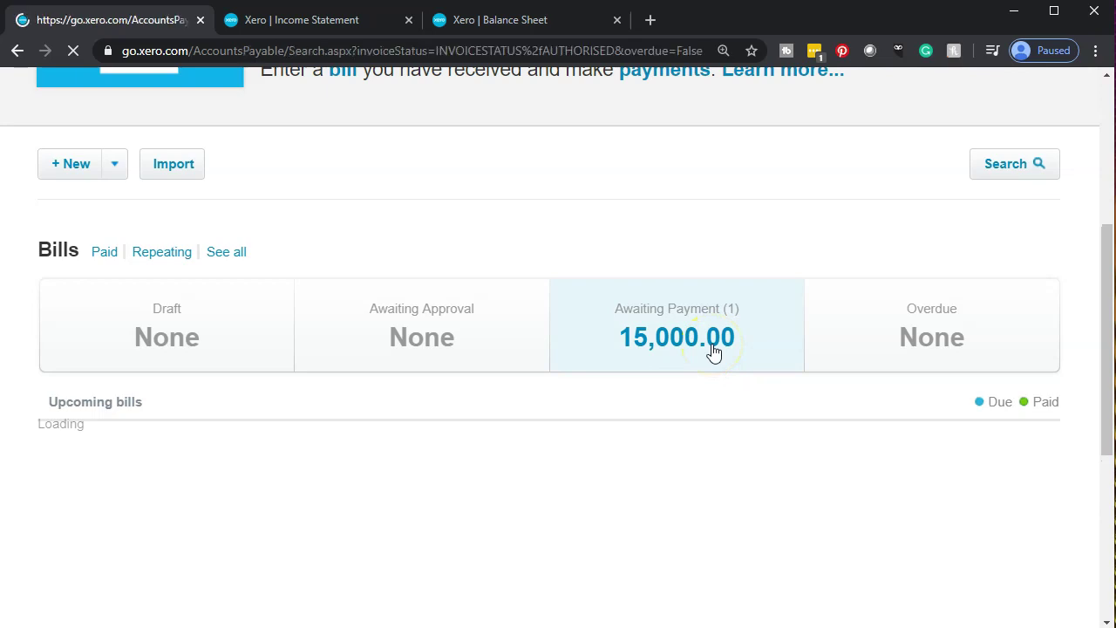
pyautogui.scroll(-1, 713, 351)
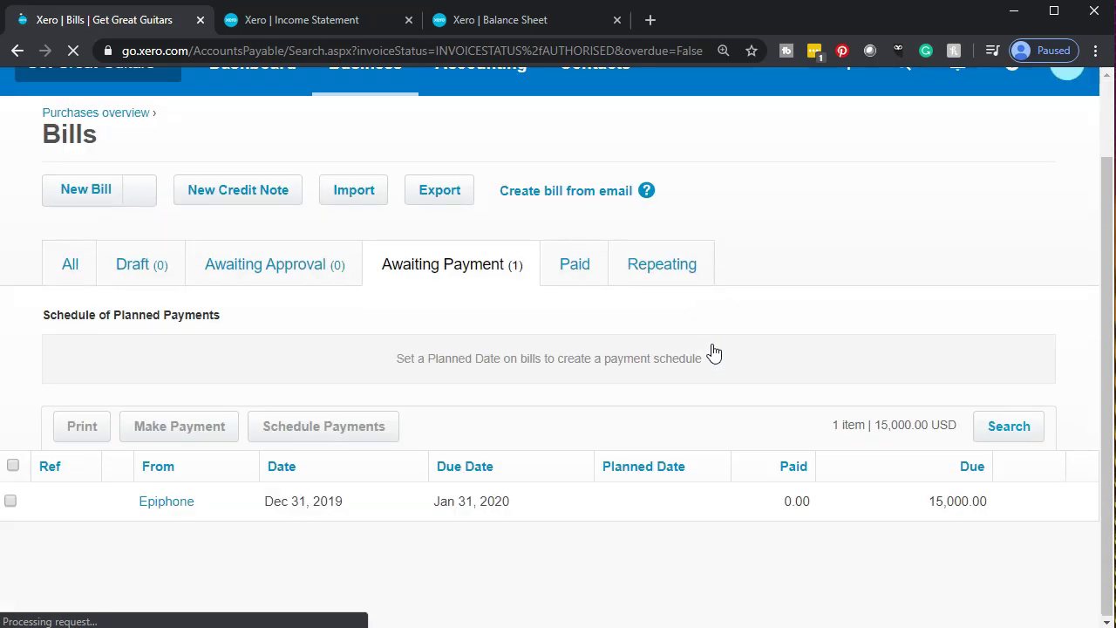